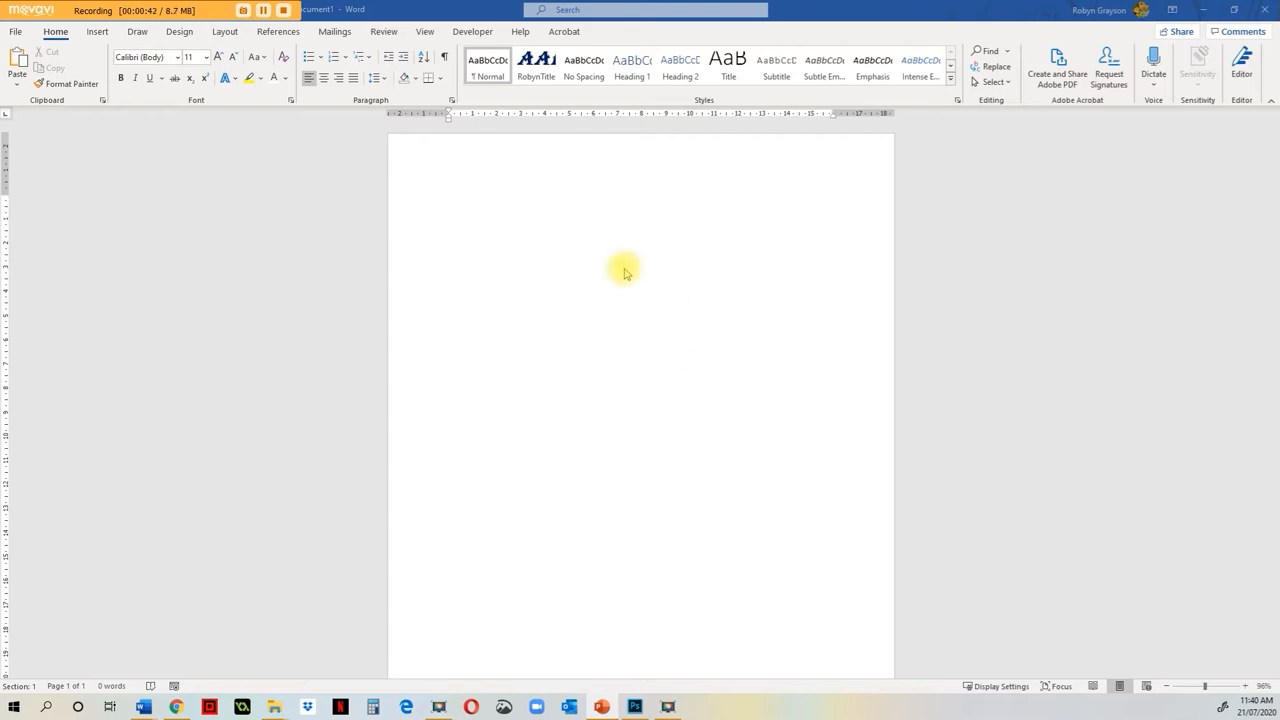
Step: Fill the blank document with ten paragraphs of sample text using =rand(10)
left_click(1211, 688)
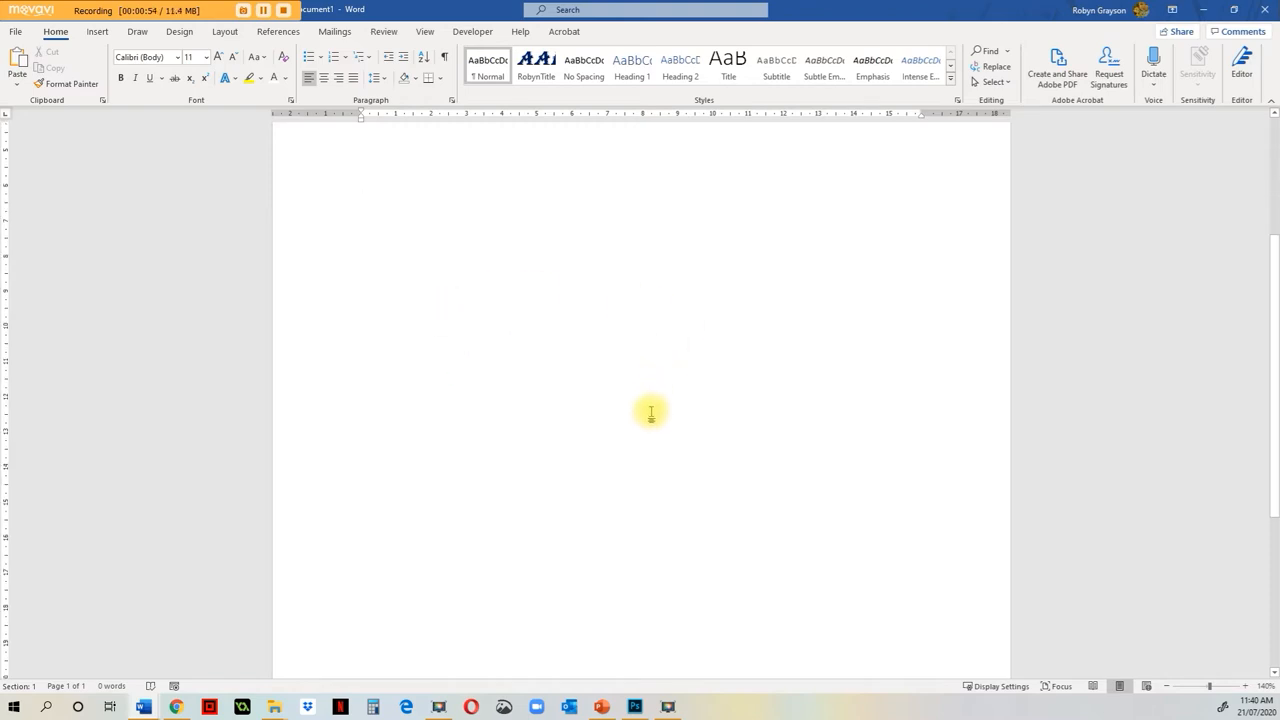
scroll(650, 424, "up", 1)
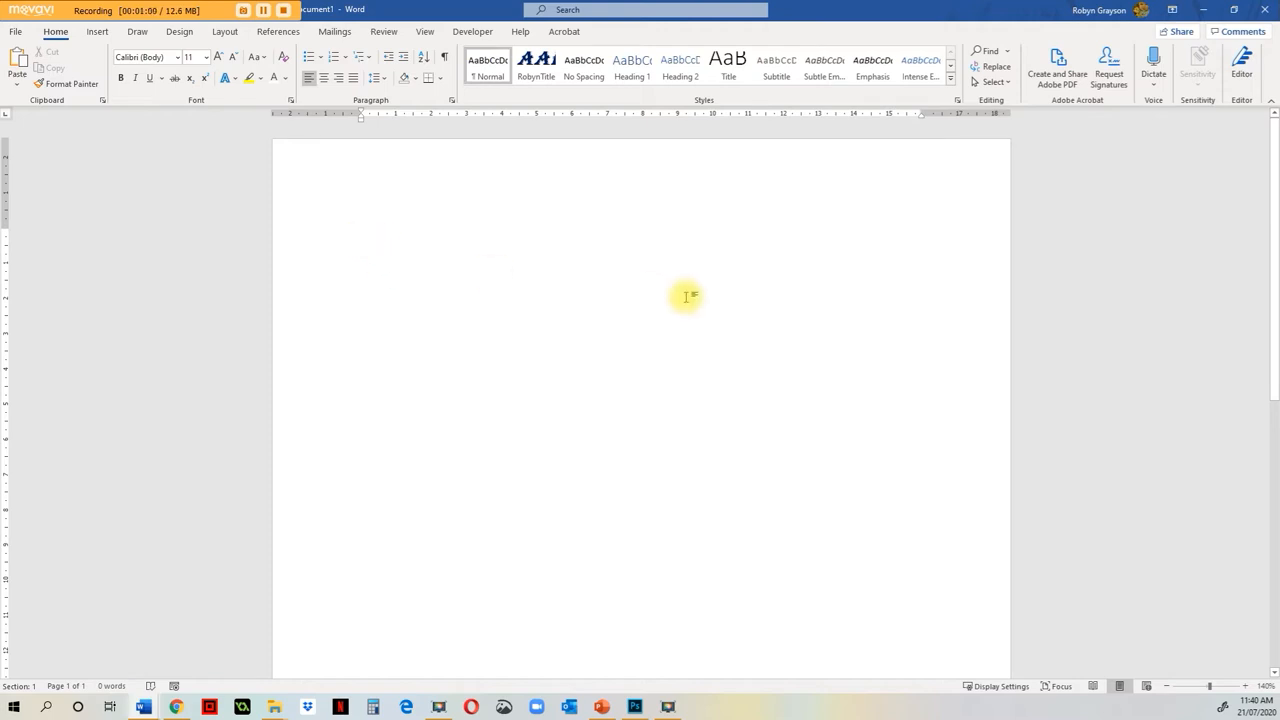
type("=")
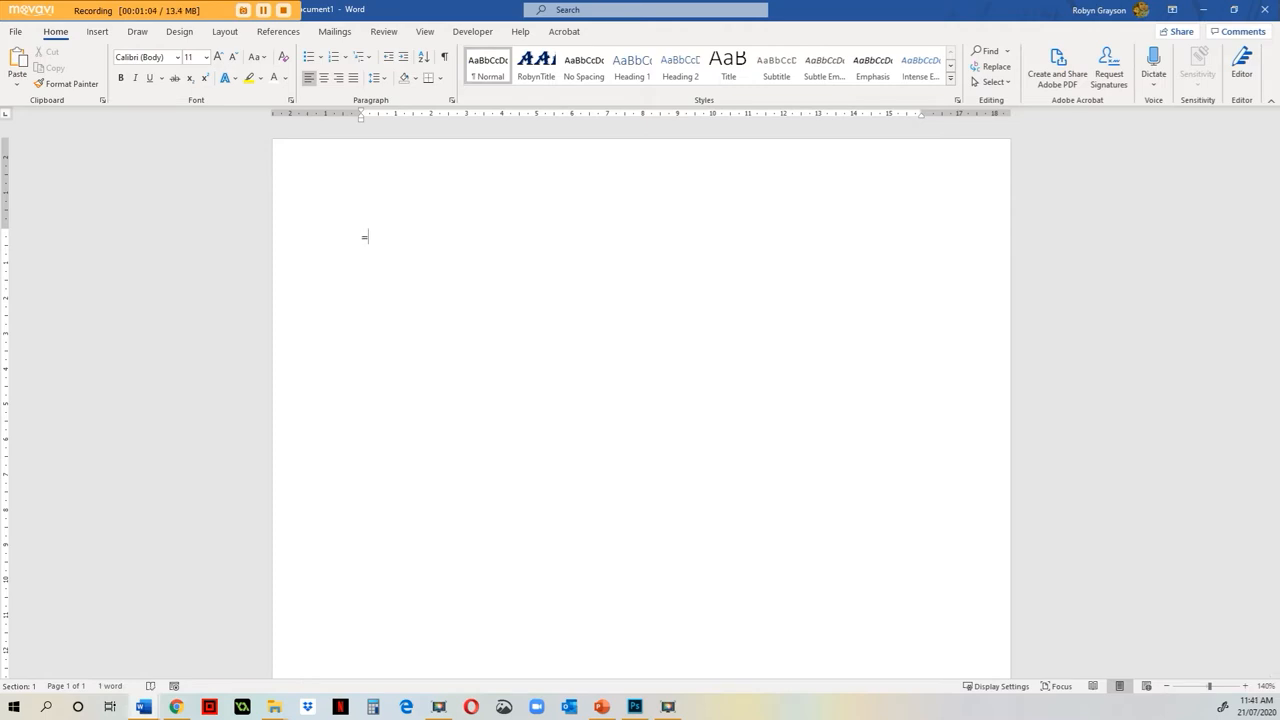
type("rand(")
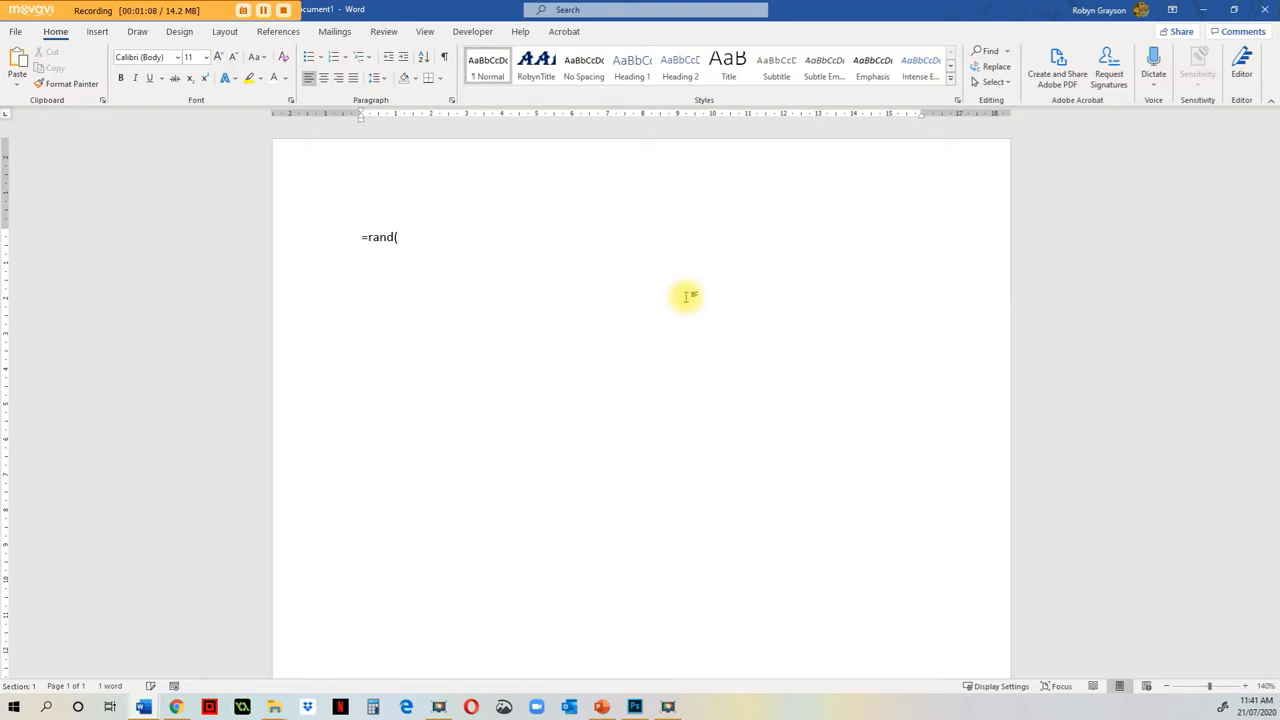
type("10")
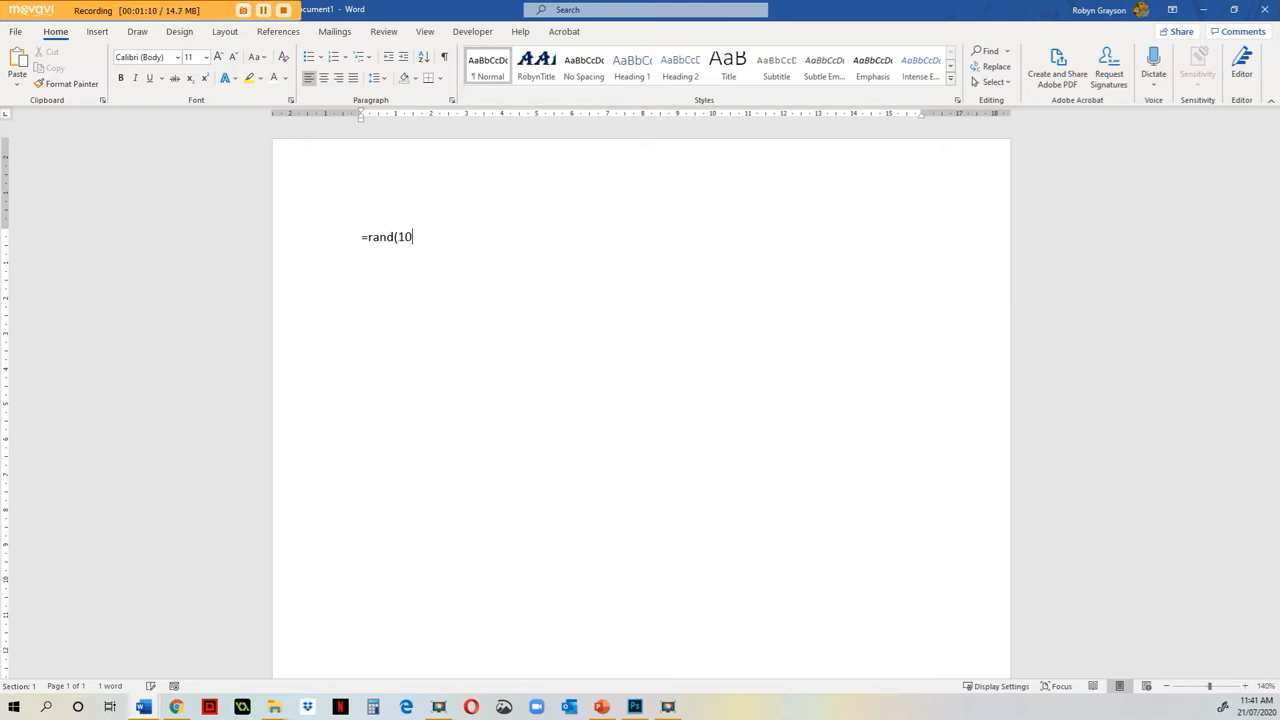
type(")")
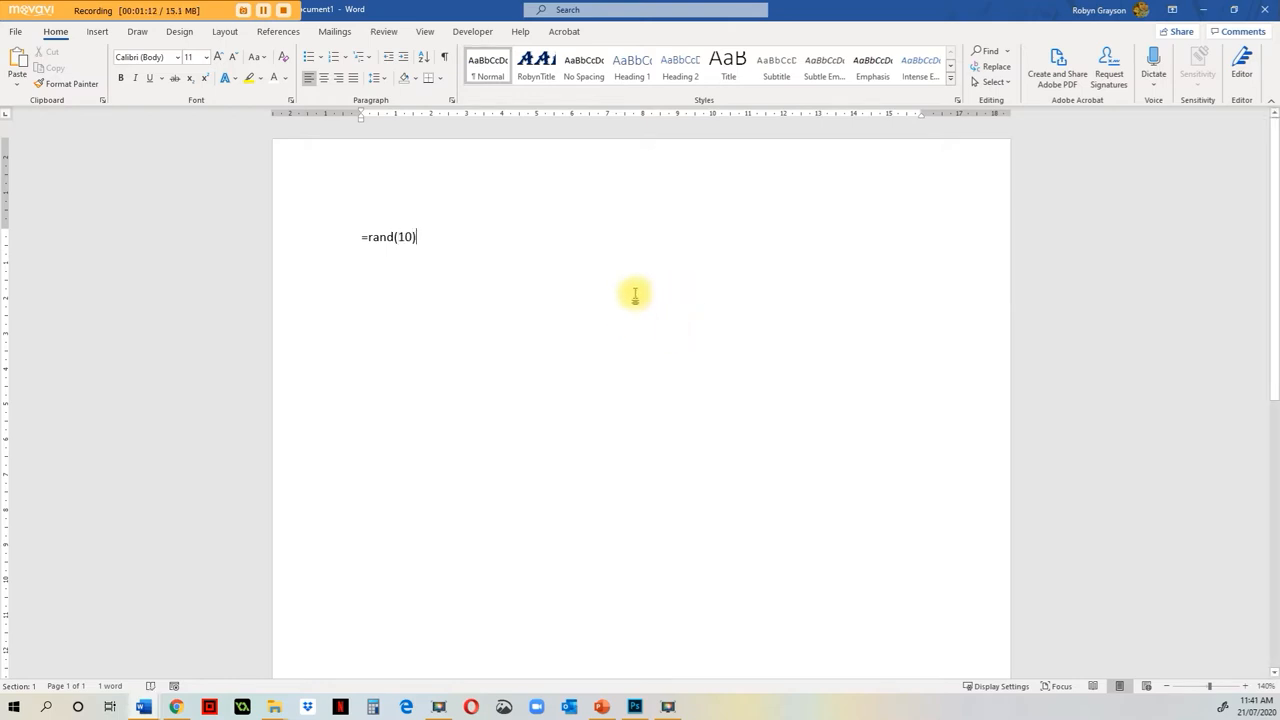
key("Return")
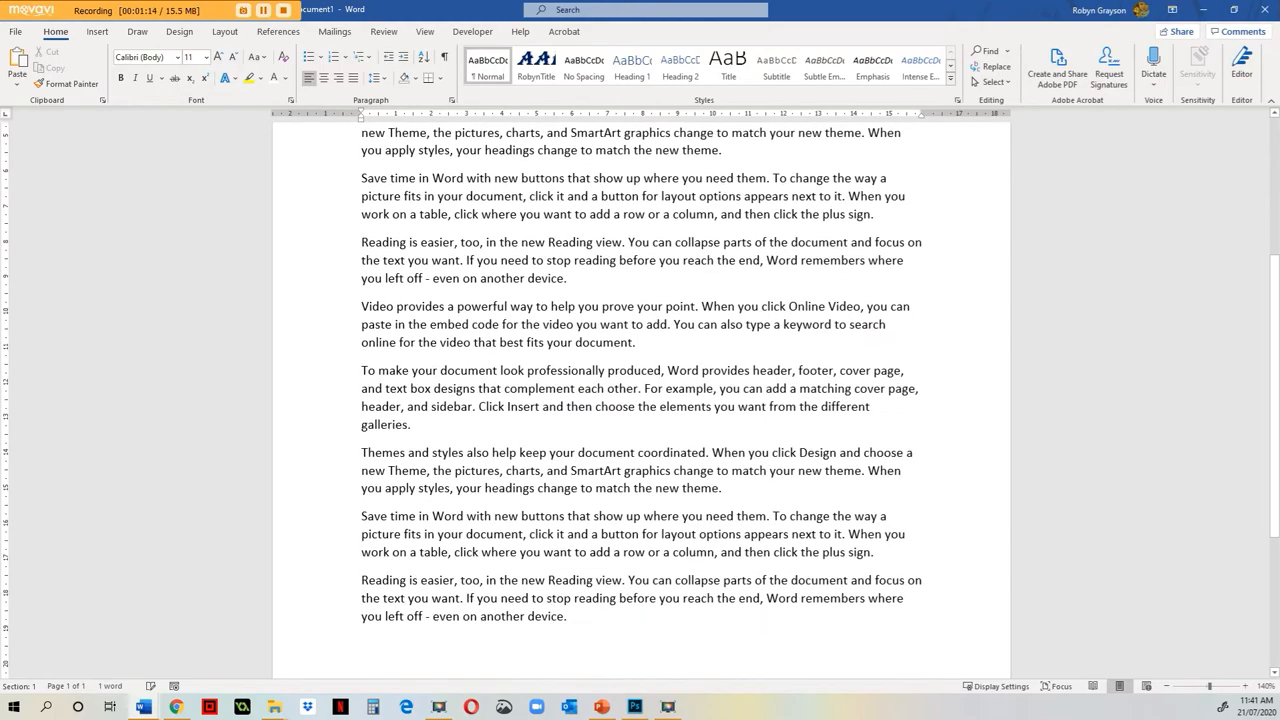
scroll(490, 495, "up", 3)
scroll(490, 495, "up", 2)
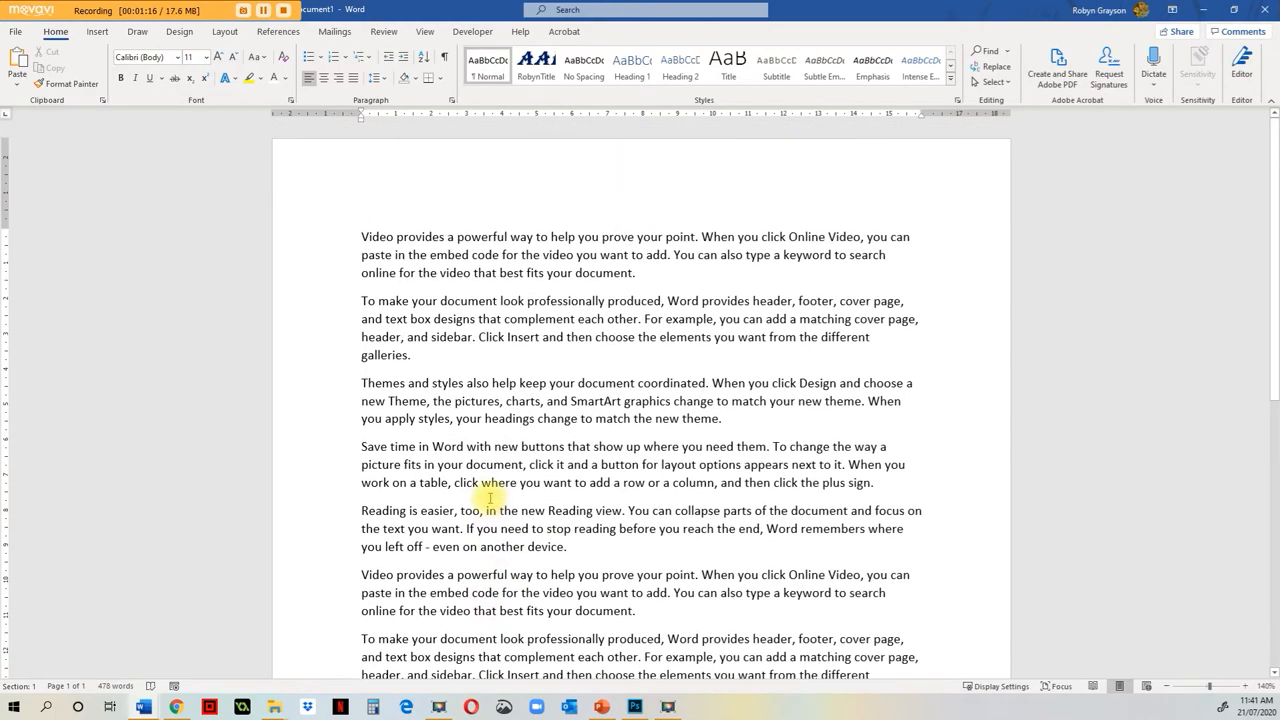
scroll(490, 498, "down", 10)
scroll(490, 498, "up", 9)
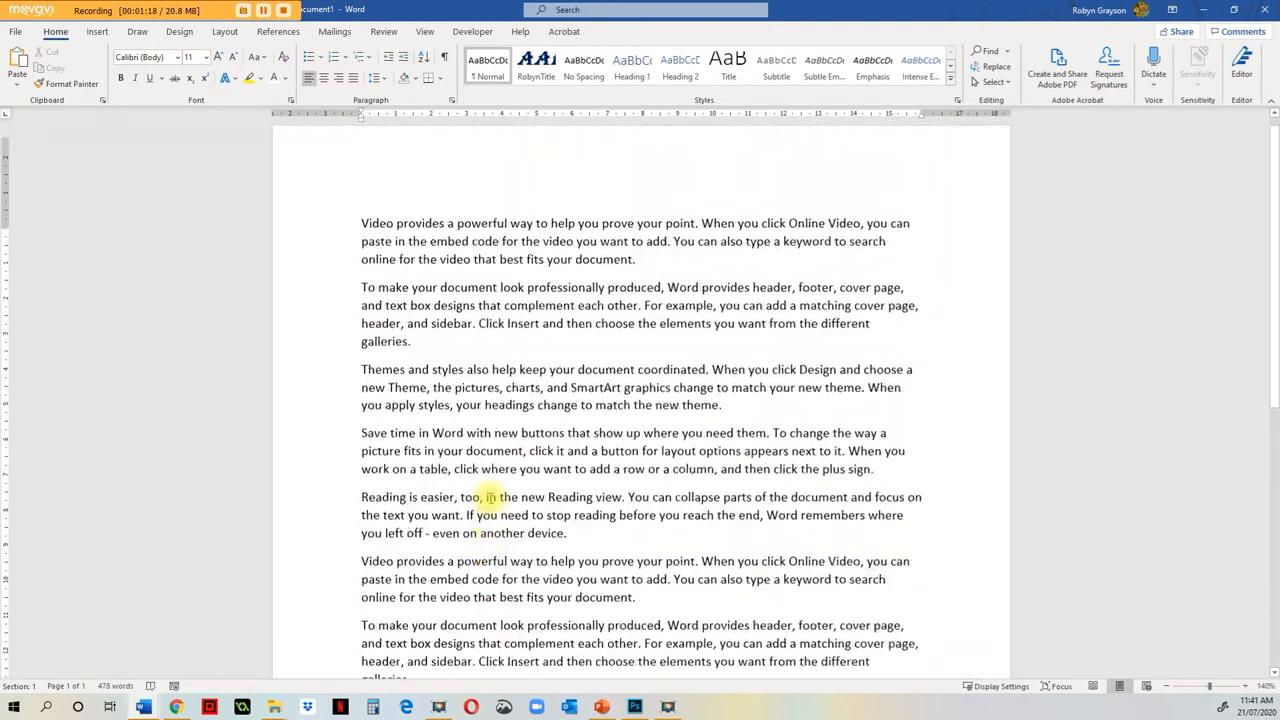
scroll(490, 497, "up", 1)
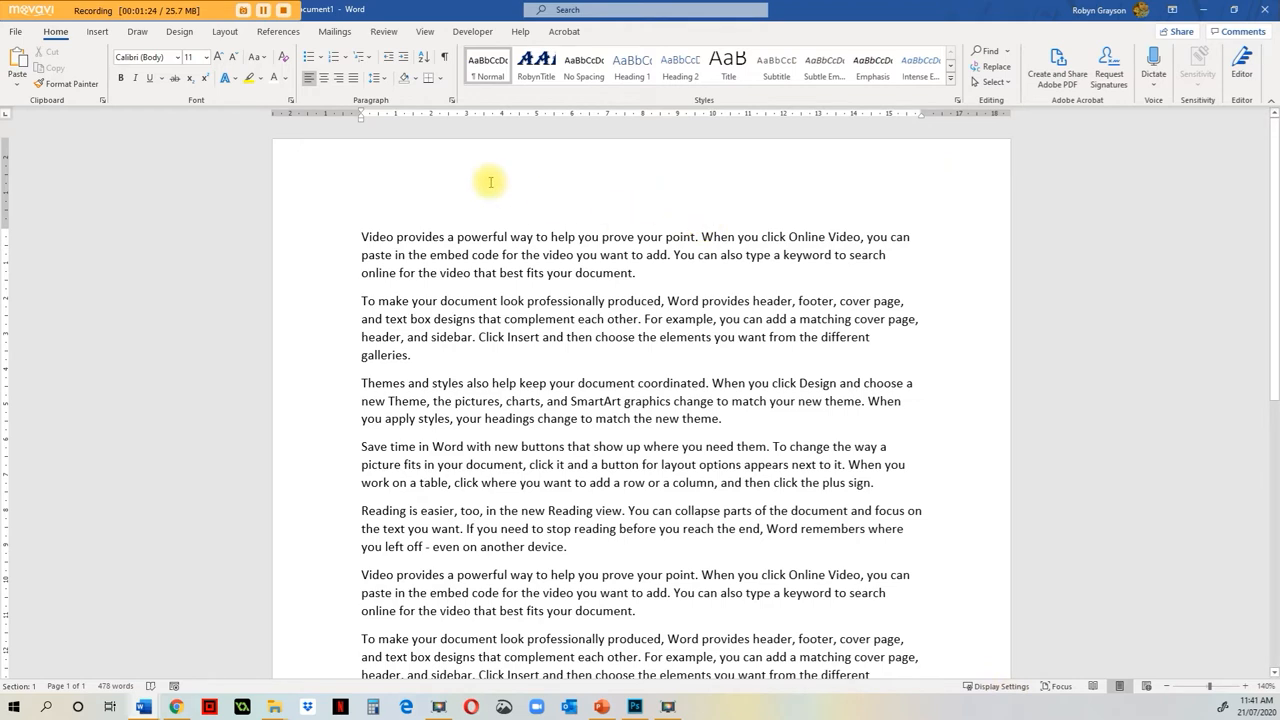
Step: Insert a text box in the built-in Banded Quote style
left_click(97, 31)
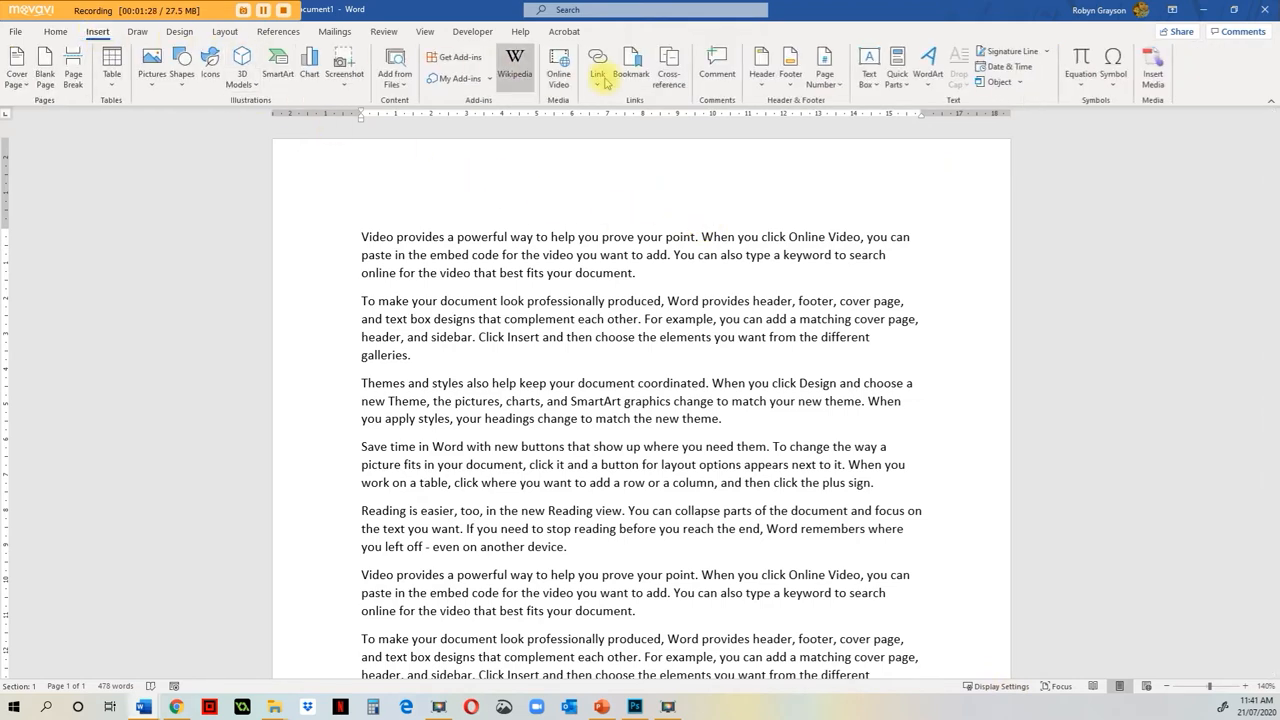
left_click(872, 88)
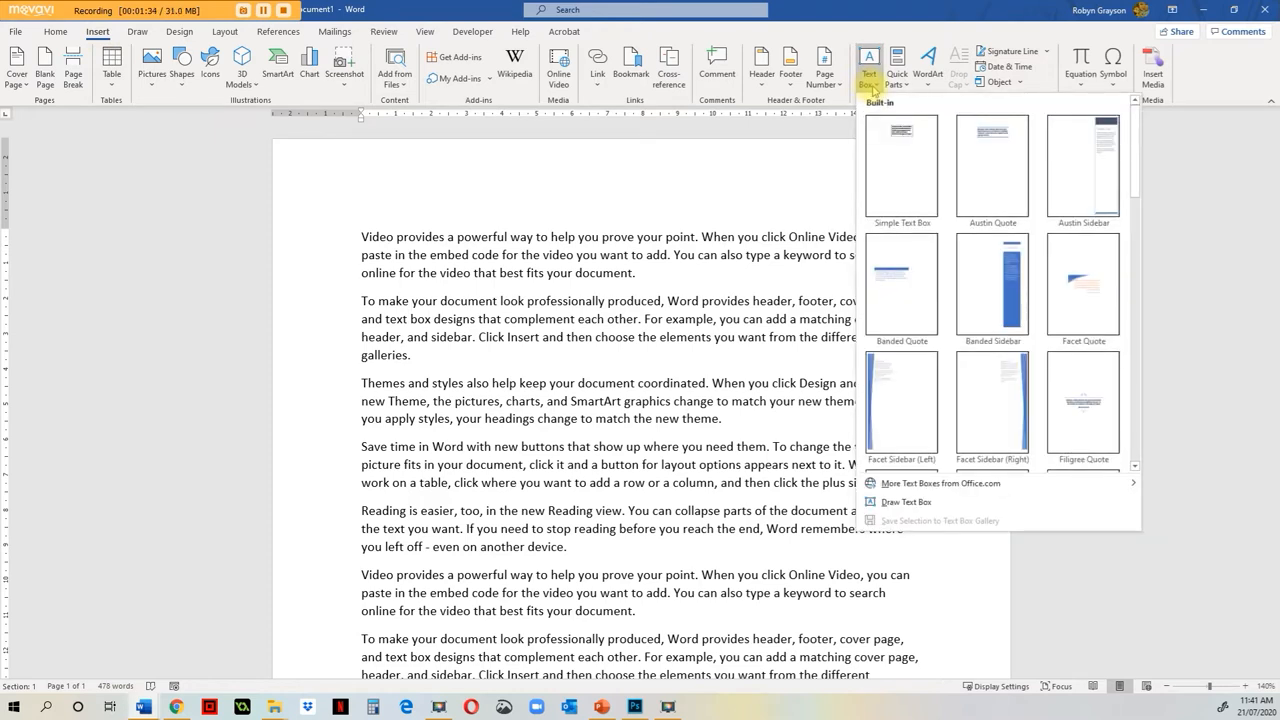
scroll(910, 290, "down", 5)
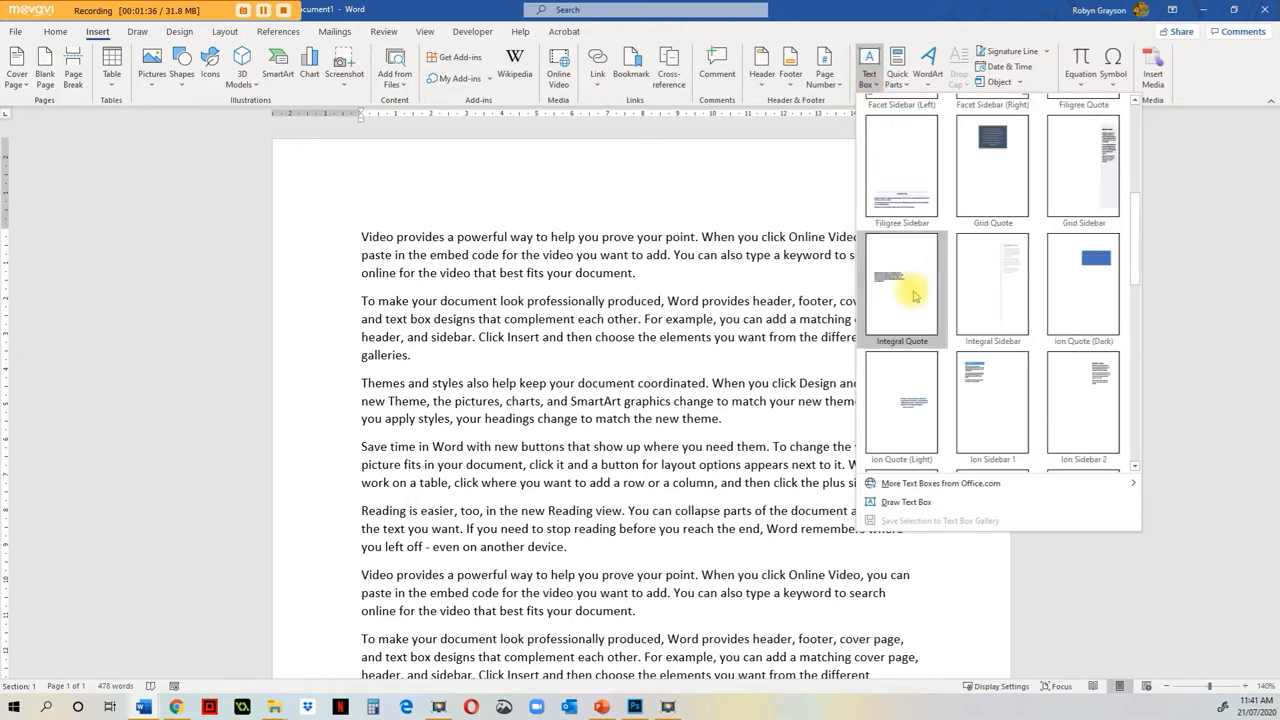
scroll(918, 305, "down", 3)
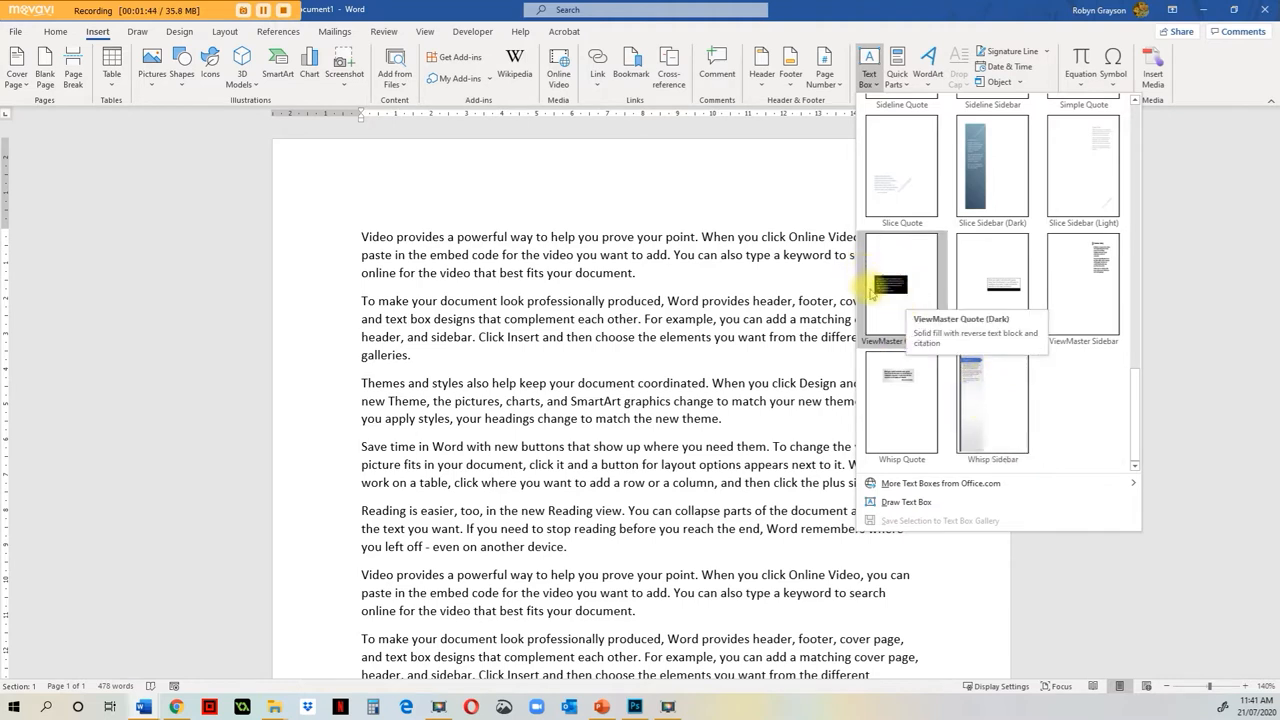
scroll(926, 272, "up", 3)
scroll(926, 272, "up", 8)
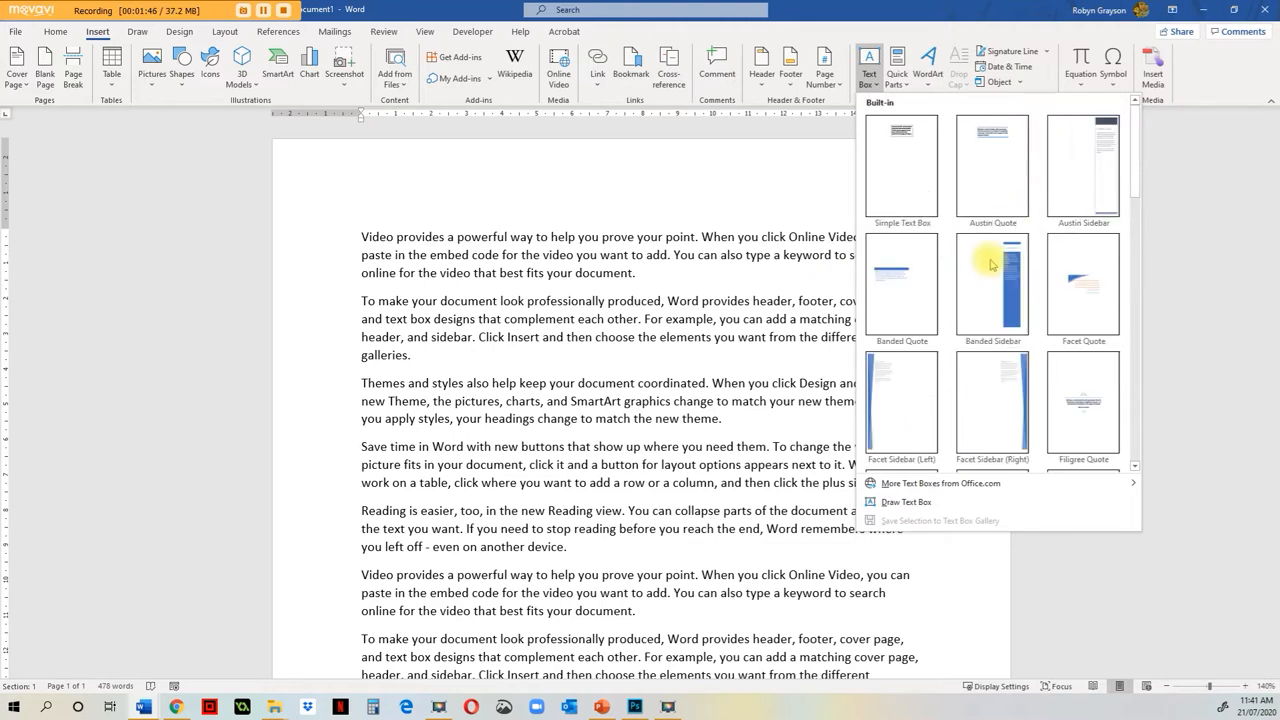
left_click(895, 296)
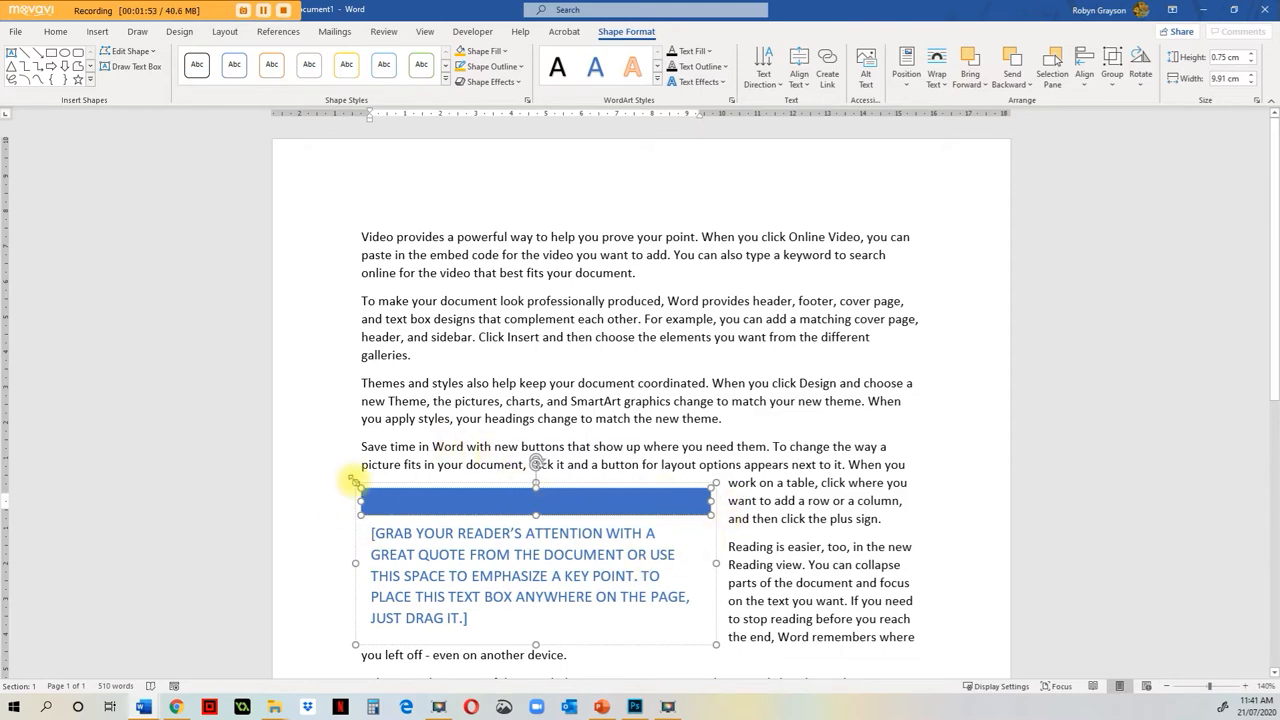
scroll(465, 532, "down", 2)
scroll(460, 520, "up", 2)
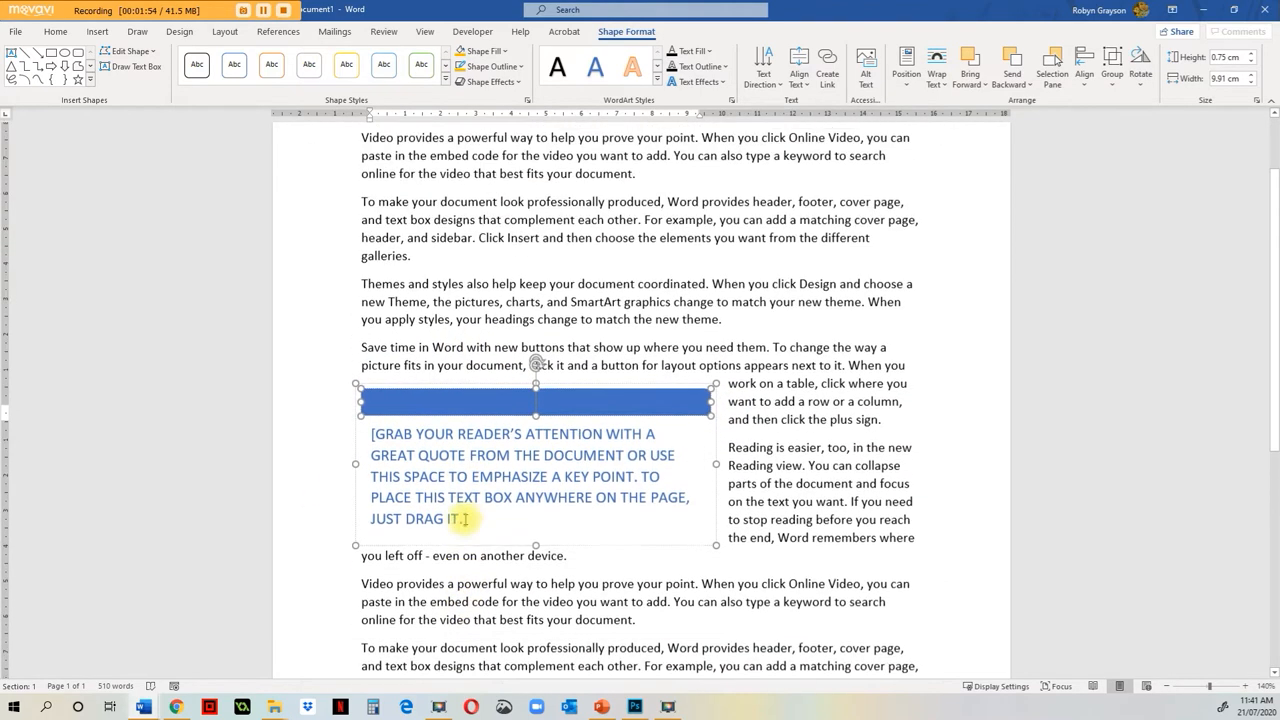
Step: Move the quote text box to the page's right side, beside the third paragraph starting "Themes and styles also help"
scroll(465, 521, "down", 5)
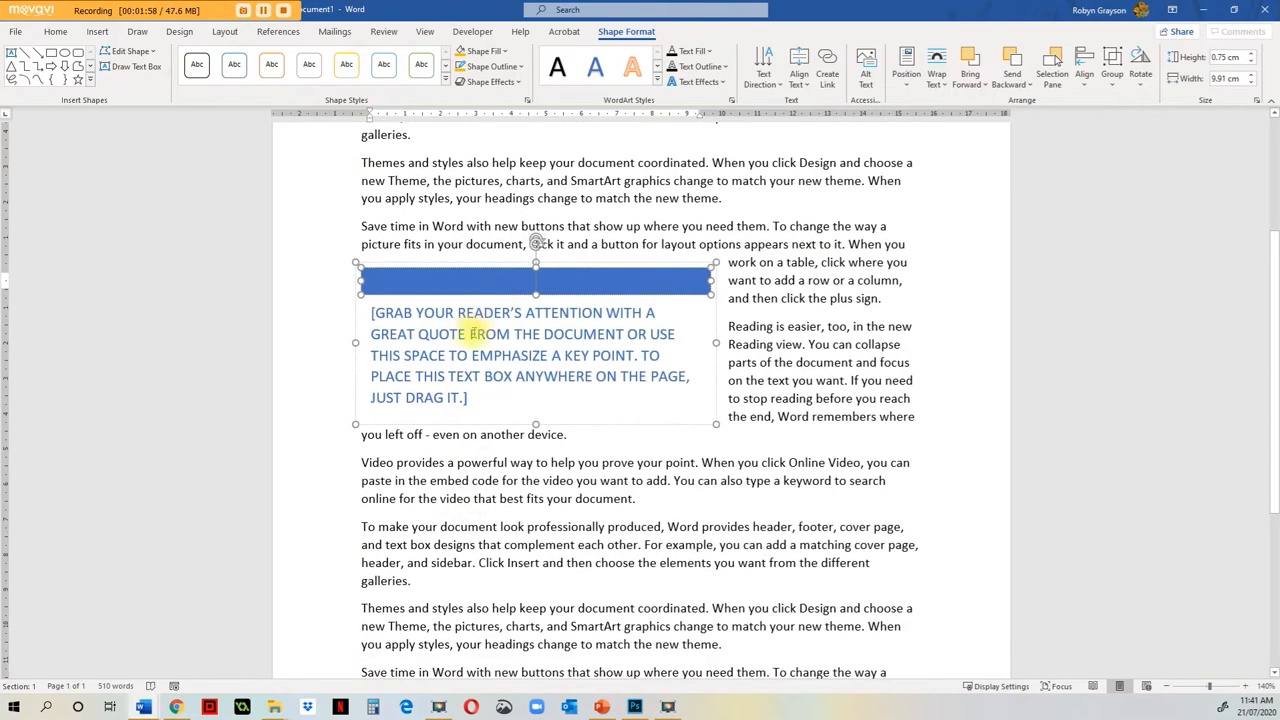
left_click(480, 262)
left_click_drag(480, 262, 698, 154)
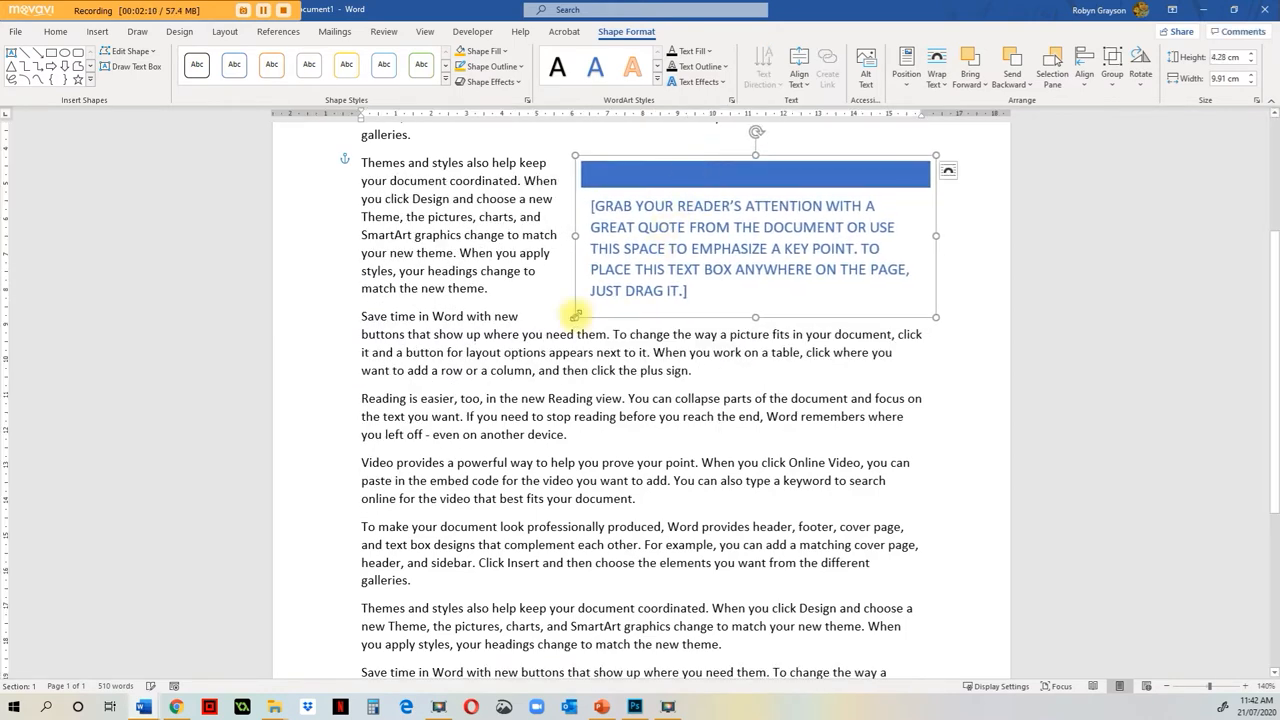
Step: Cut the two sentences from "Reading is easier, too" through "focus on the text you want." out of the fifth paragraph
scroll(395, 465, "down", 3)
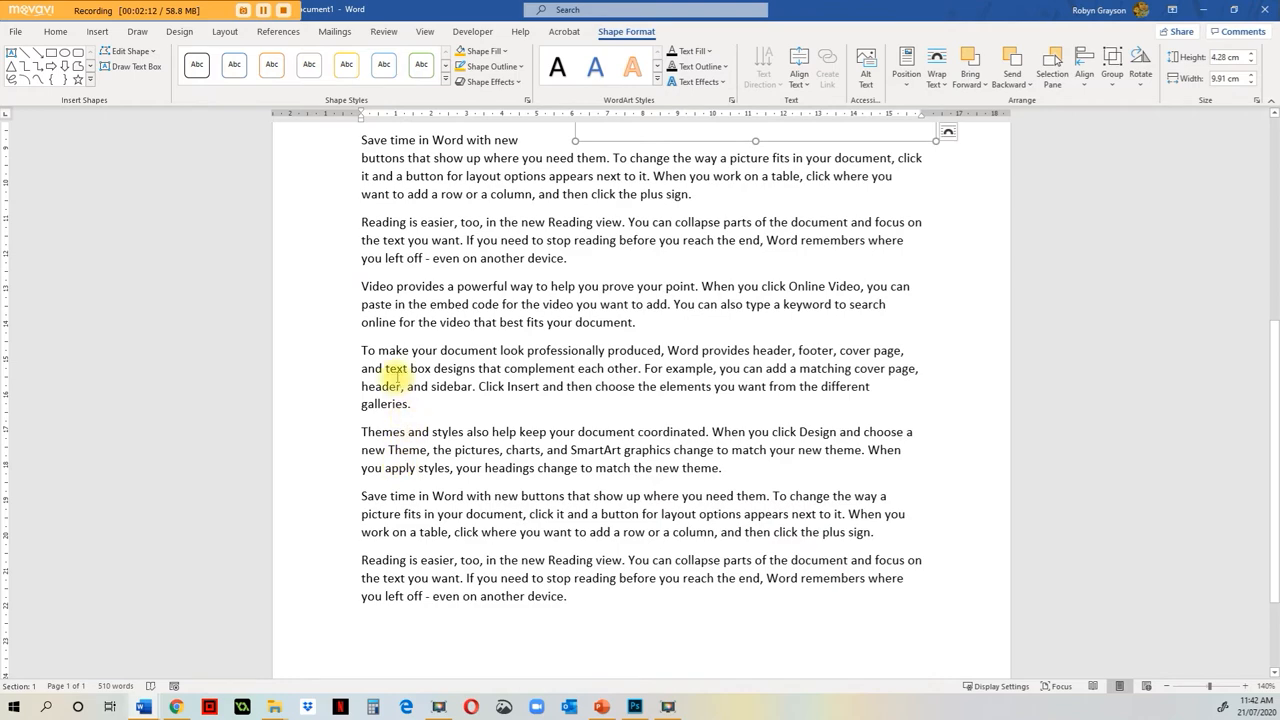
scroll(400, 495, "up", 3)
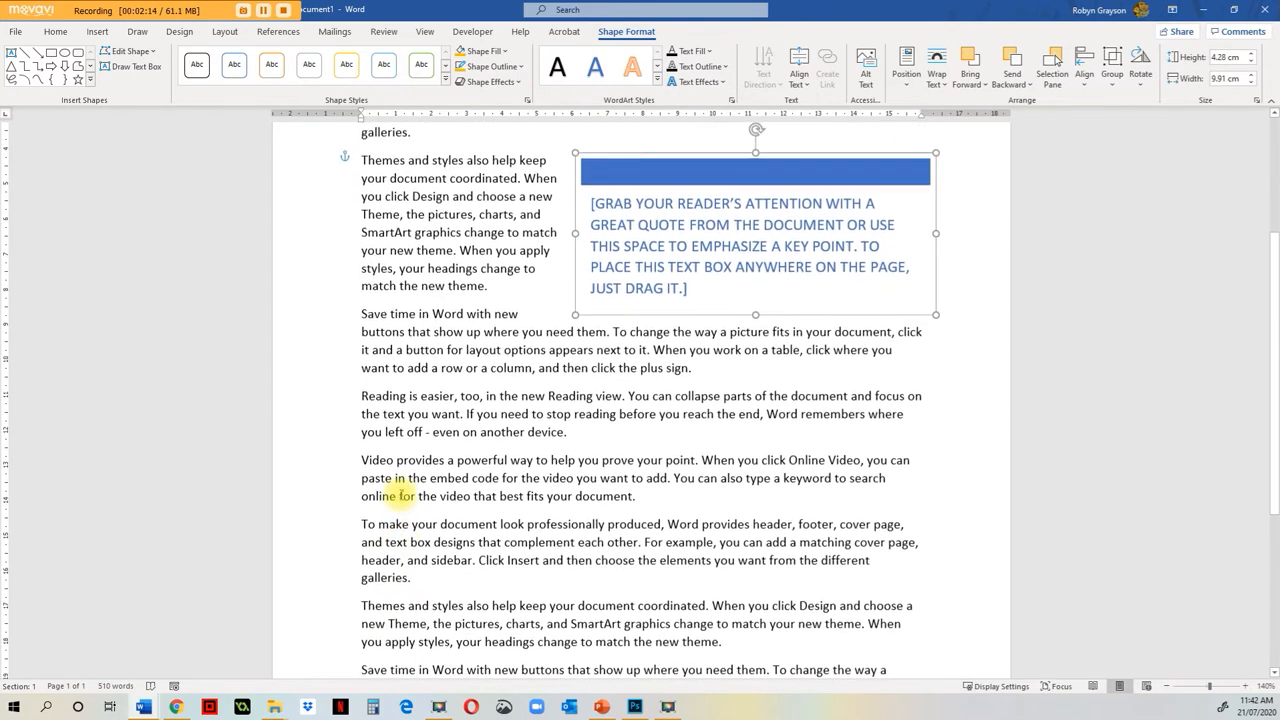
left_click_drag(358, 398, 466, 418)
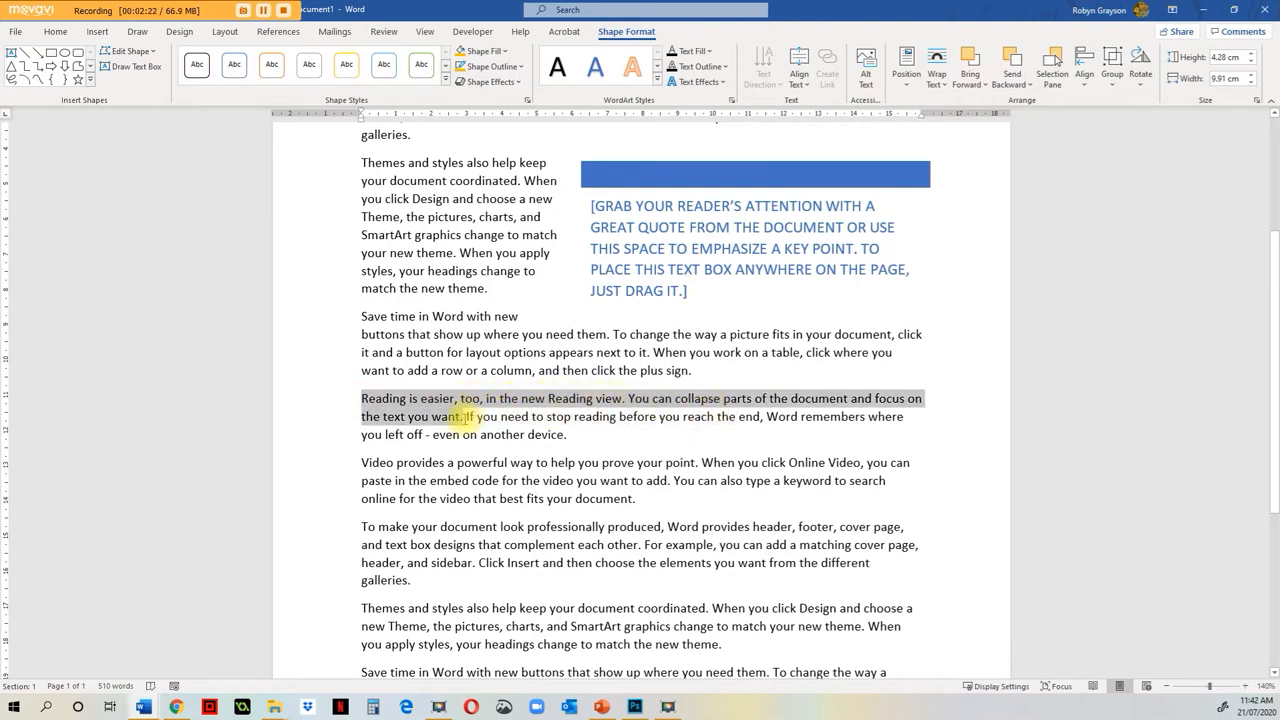
left_click_drag(466, 418, 464, 417)
key("ctrl+c")
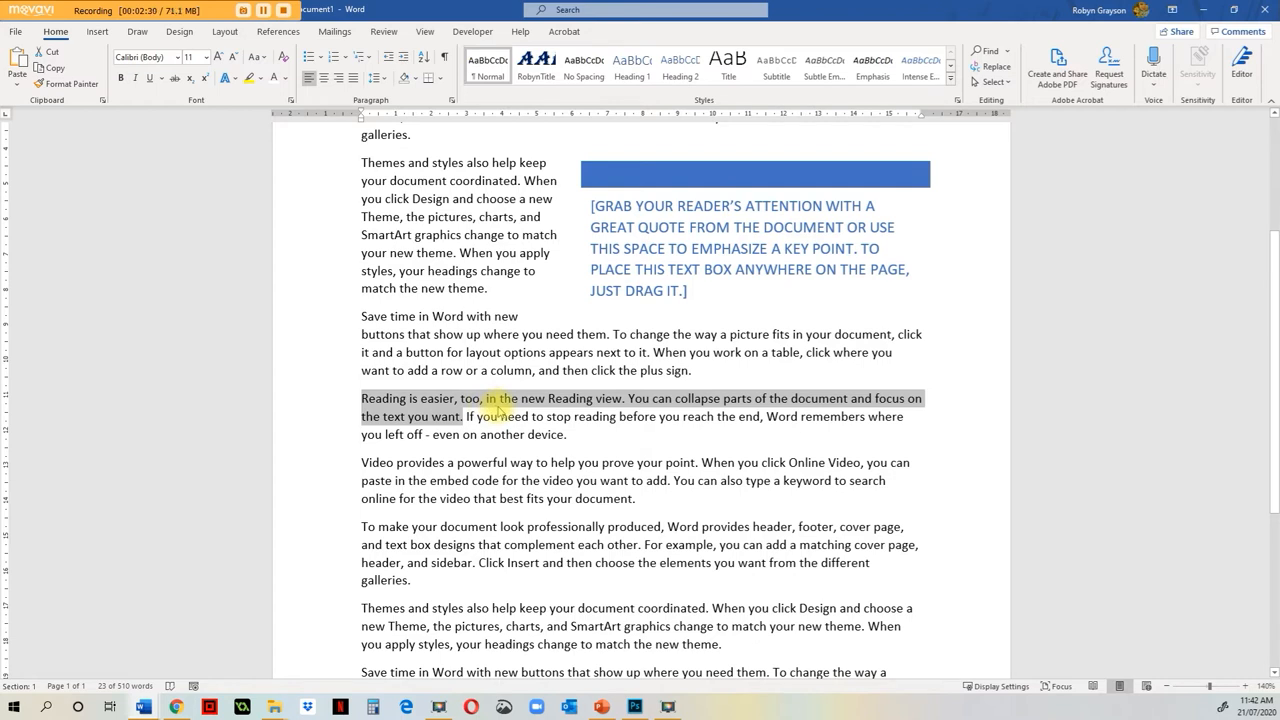
key("Delete")
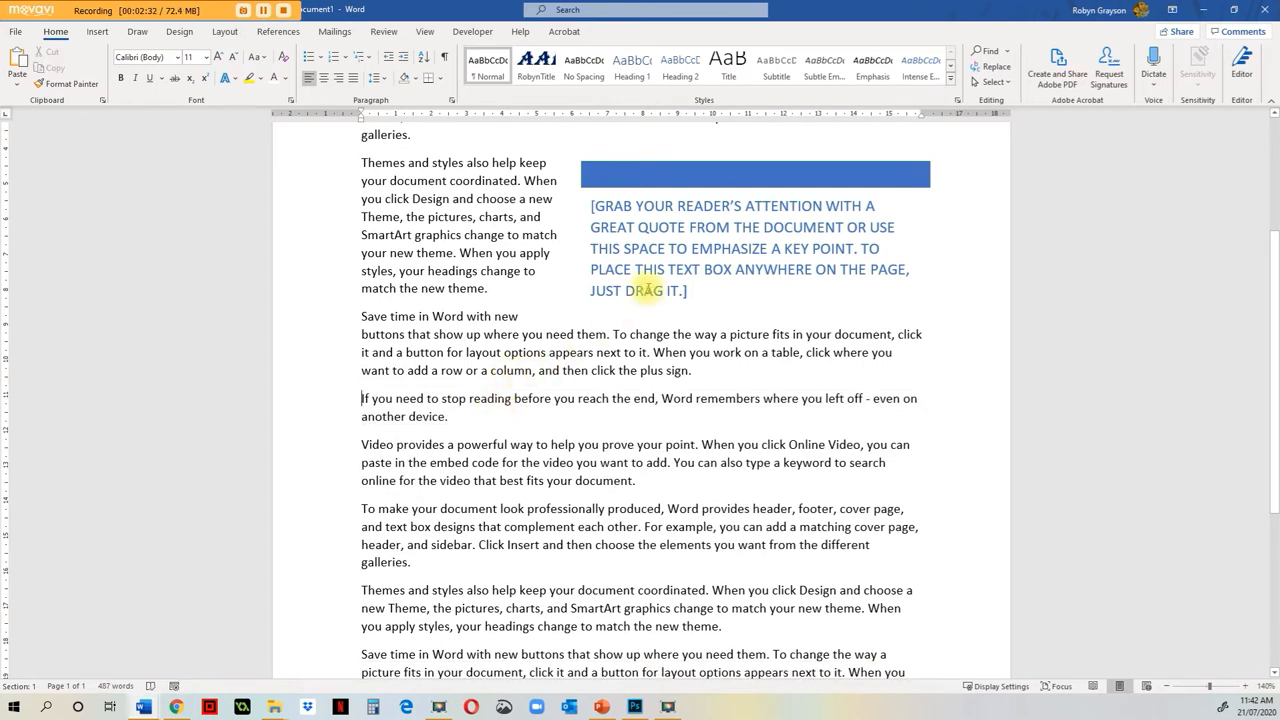
Step: Replace the quote box's placeholder text with the sentences taken from the "Reading is easier" paragraph
left_click(590, 206)
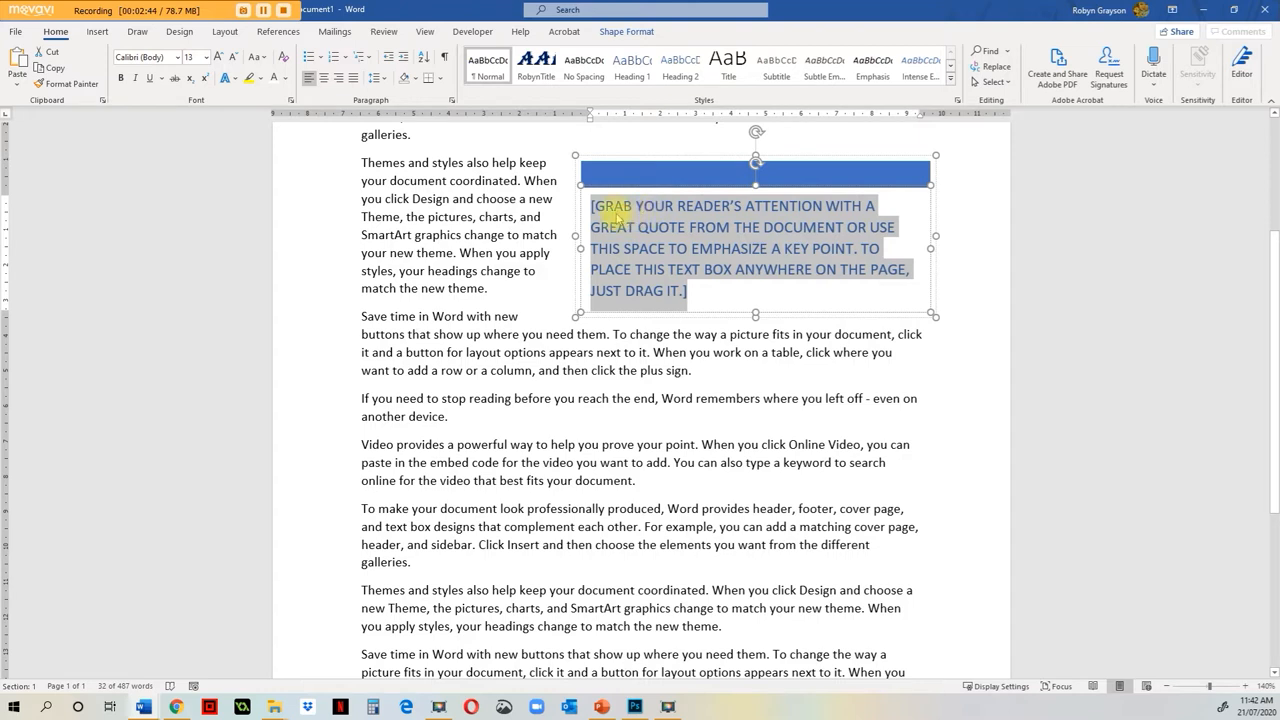
left_click(612, 174)
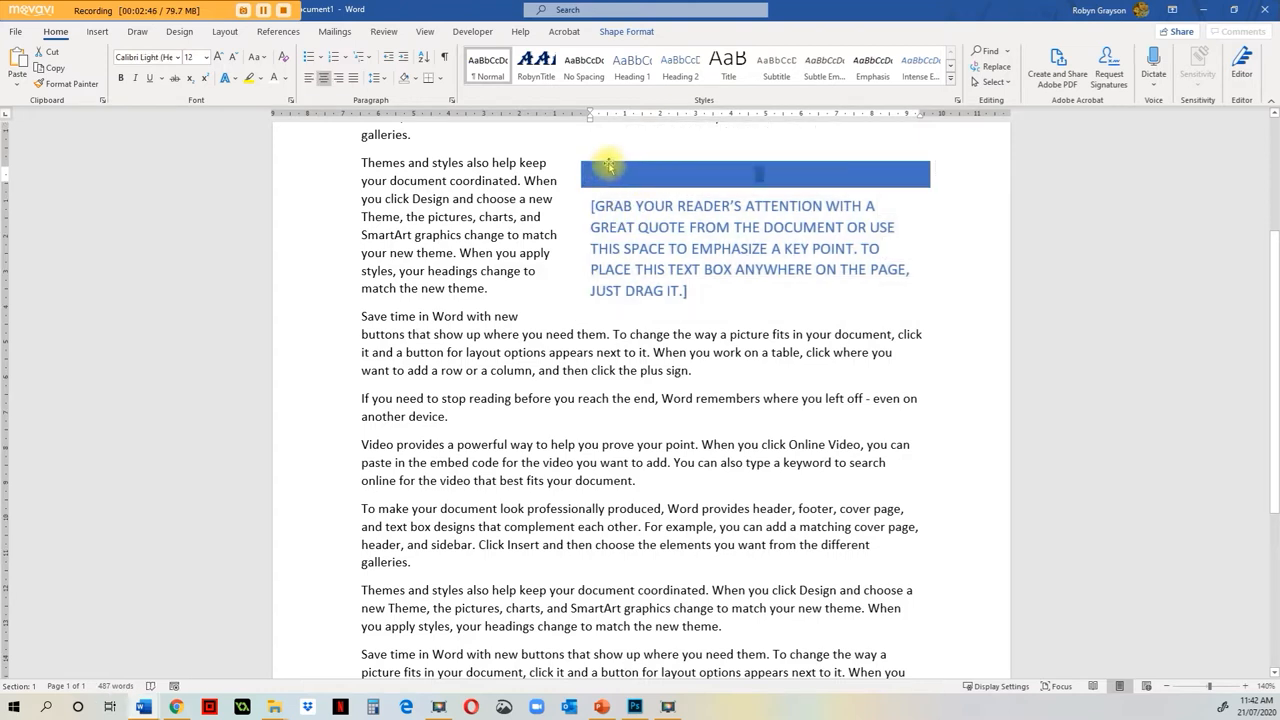
left_click(608, 172)
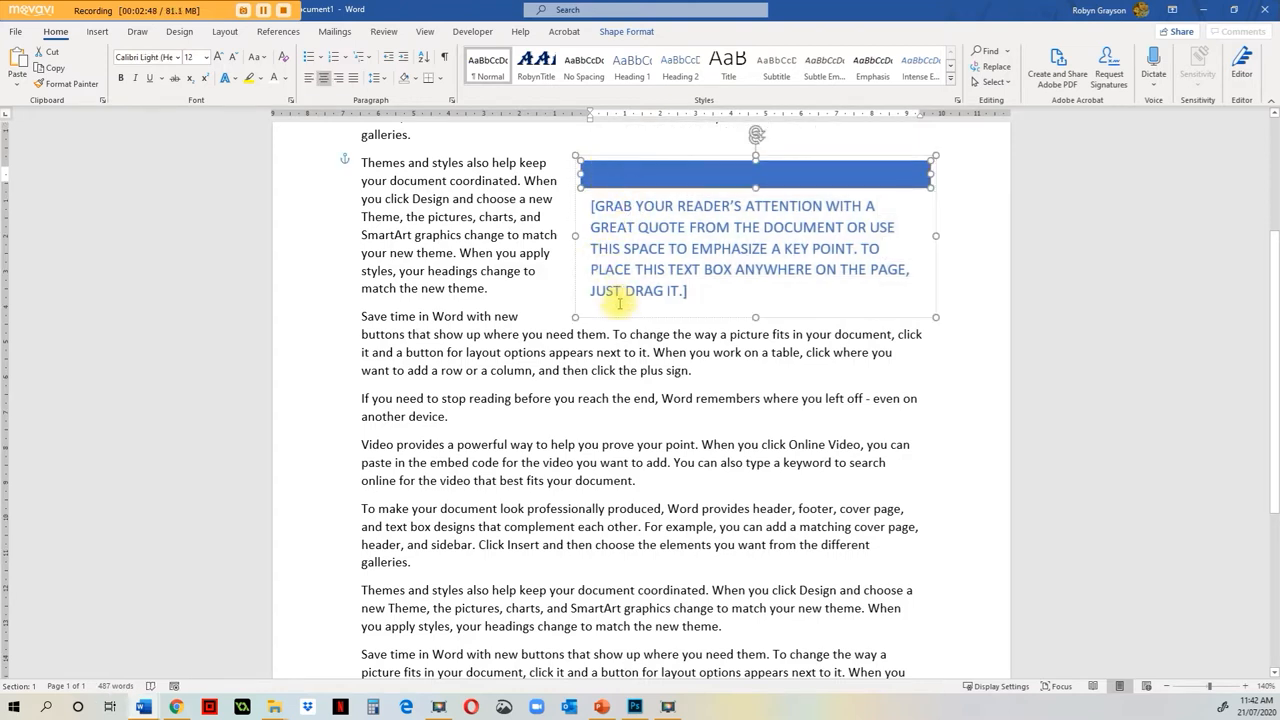
triple_click(680, 270)
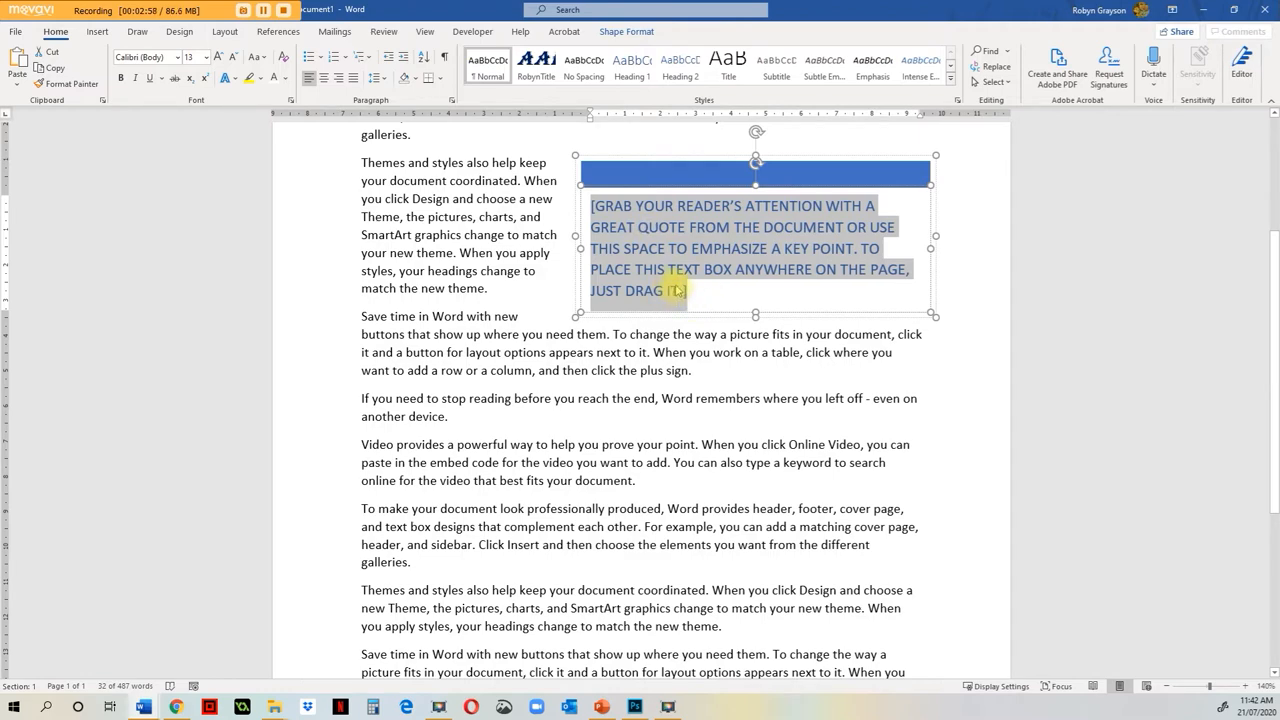
key("ctrl+v")
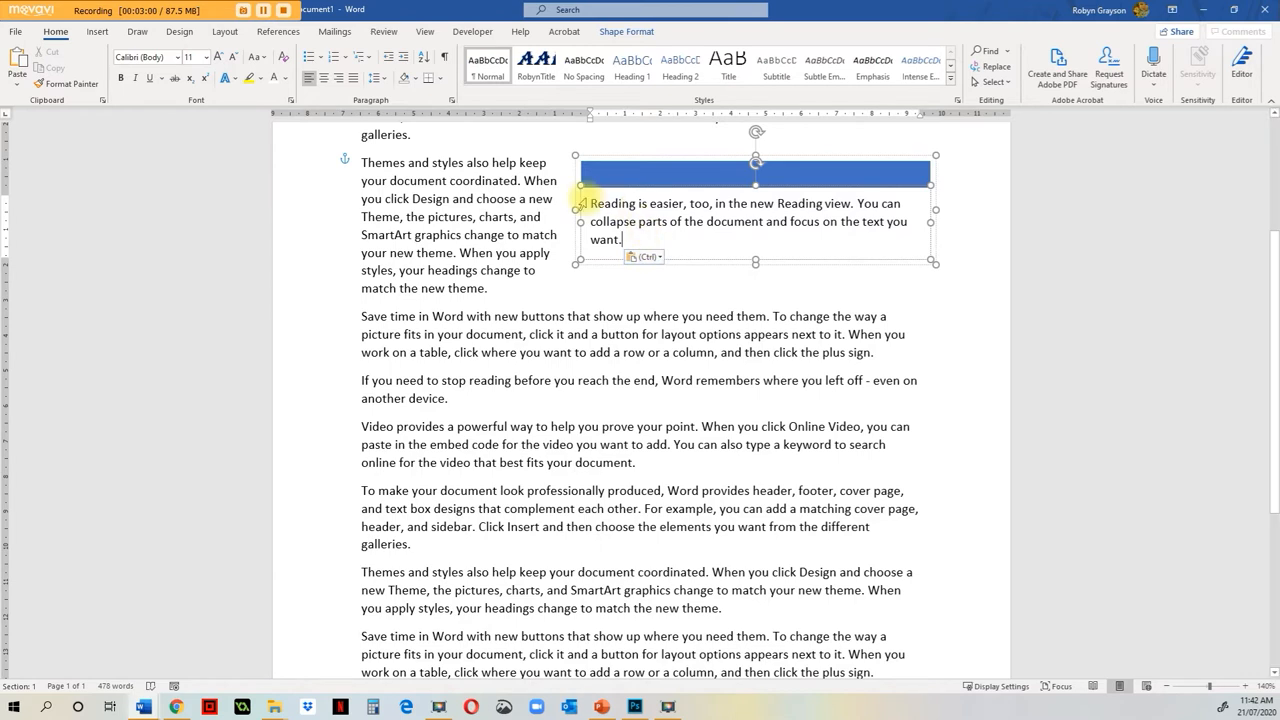
Step: Enlarge the pasted quote's font size to 16 and leave the text left-aligned
left_click_drag(590, 203, 626, 240)
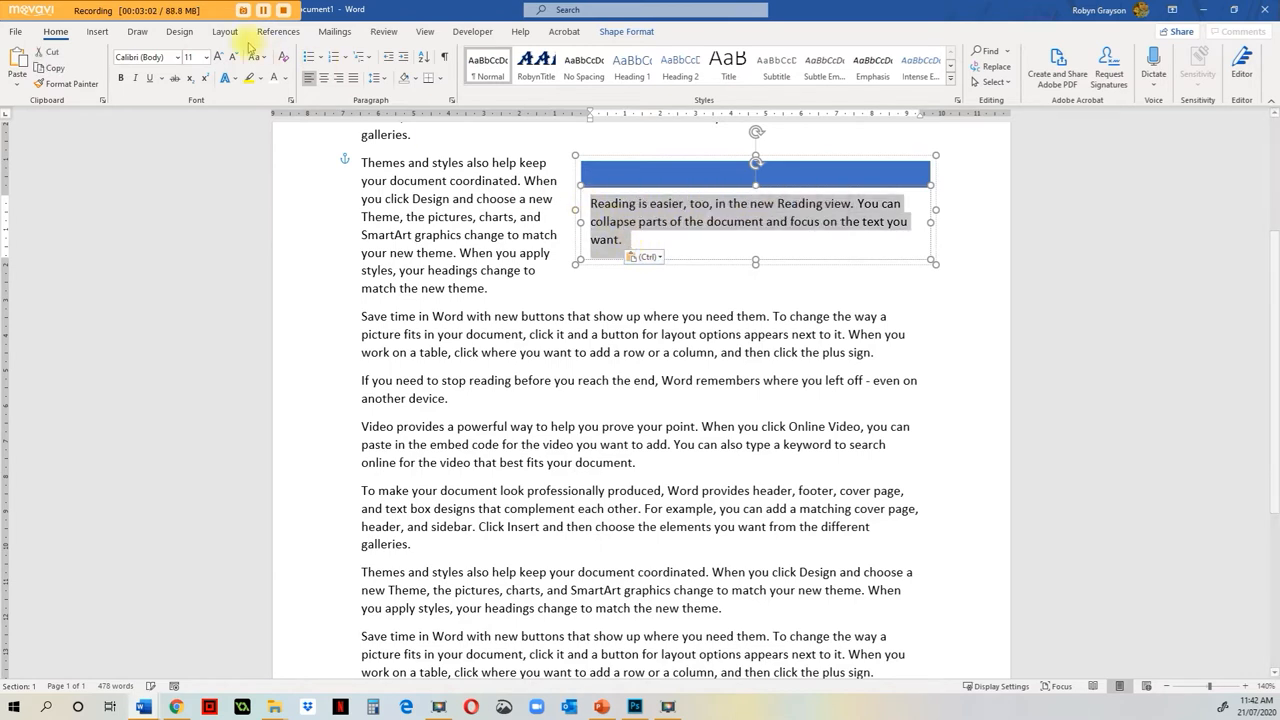
left_click(218, 57)
left_click(218, 57)
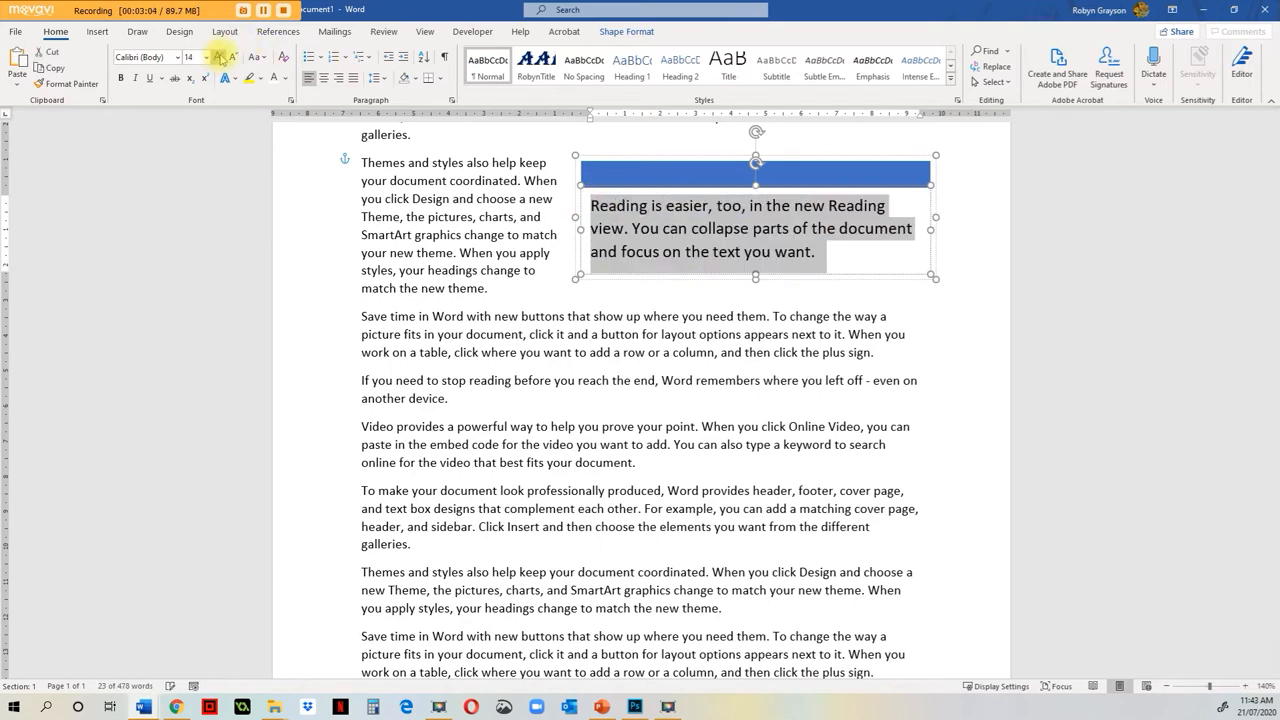
left_click(218, 57)
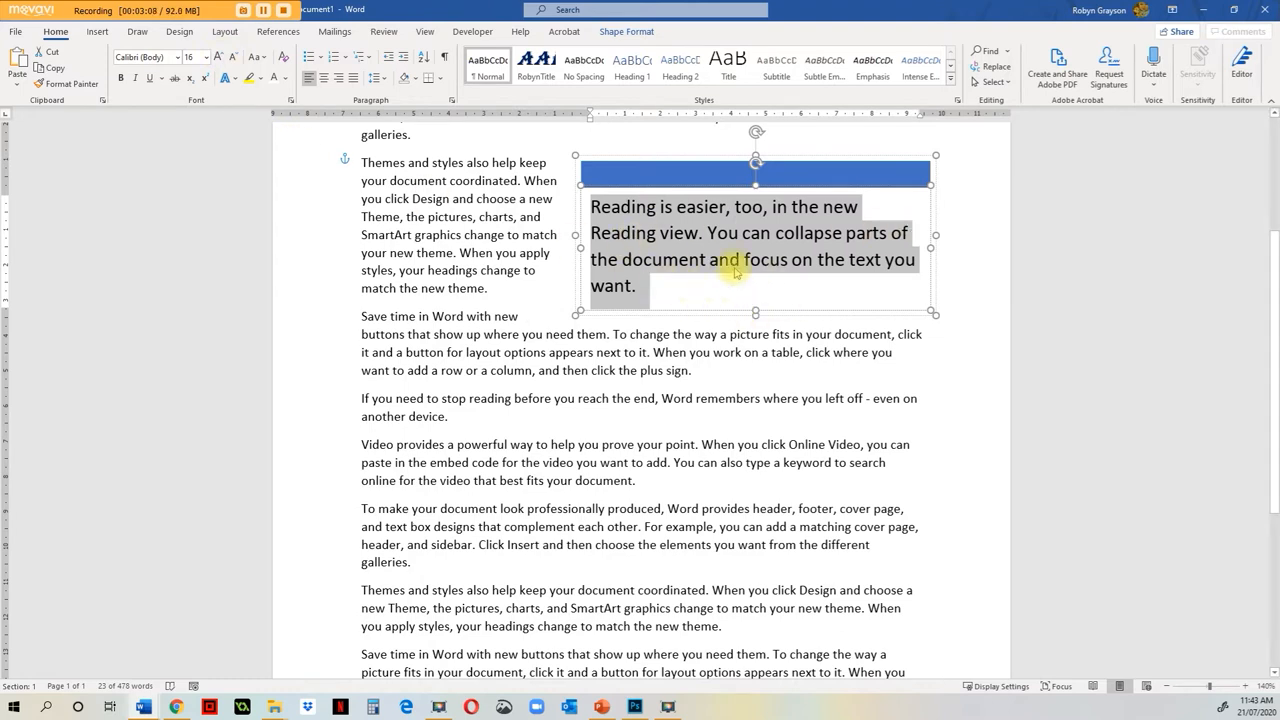
left_click(352, 82)
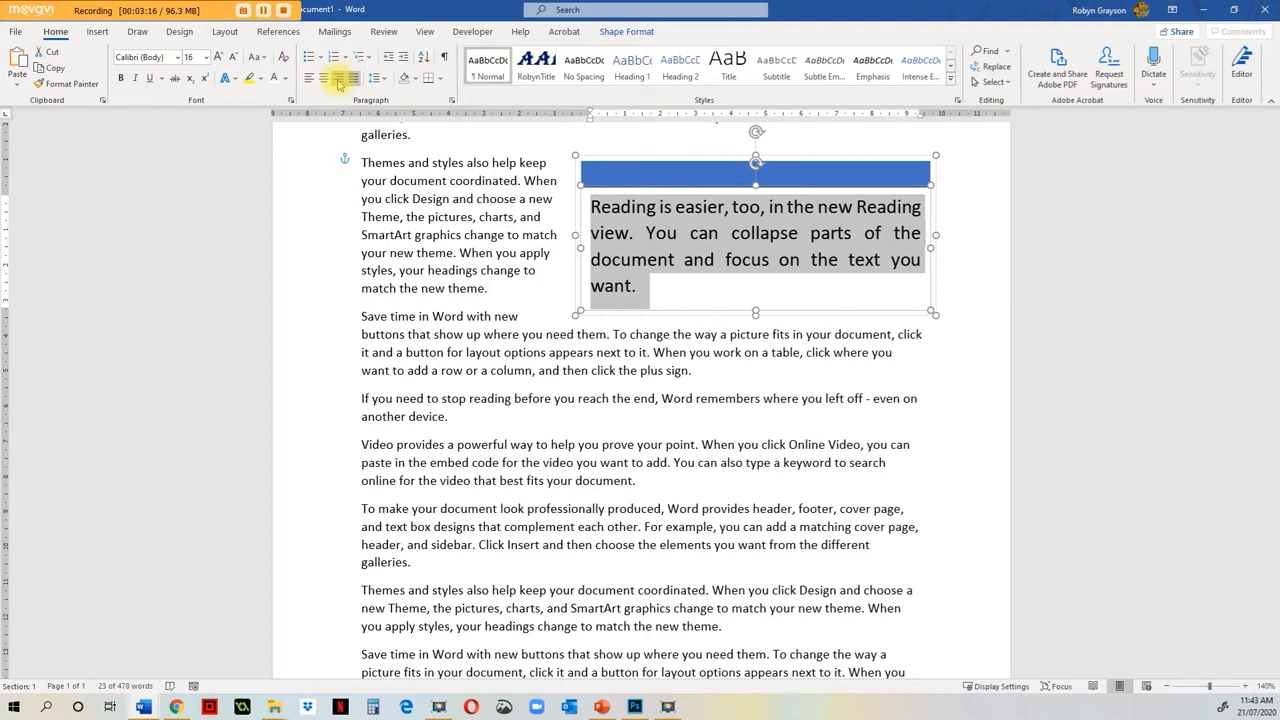
left_click(310, 80)
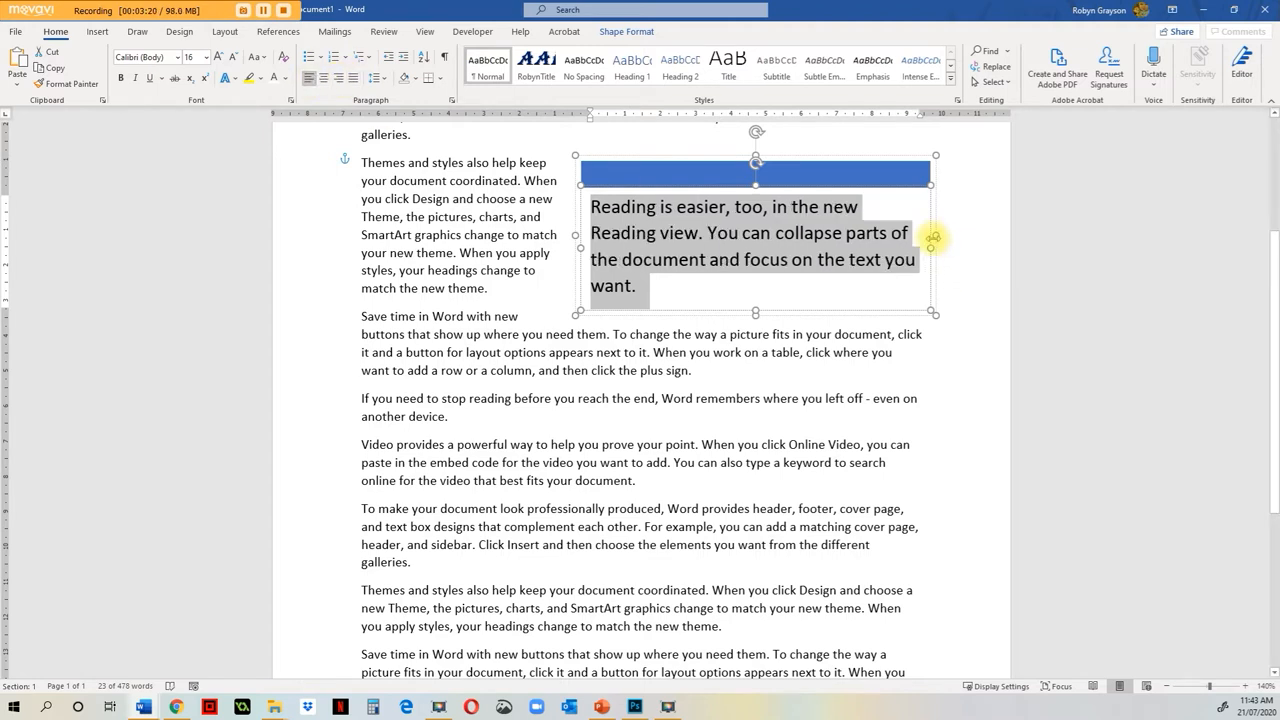
Step: Narrow the quote text box slightly by pulling in its right edge
left_click_drag(932, 237, 900, 242)
left_click_drag(901, 239, 897, 238)
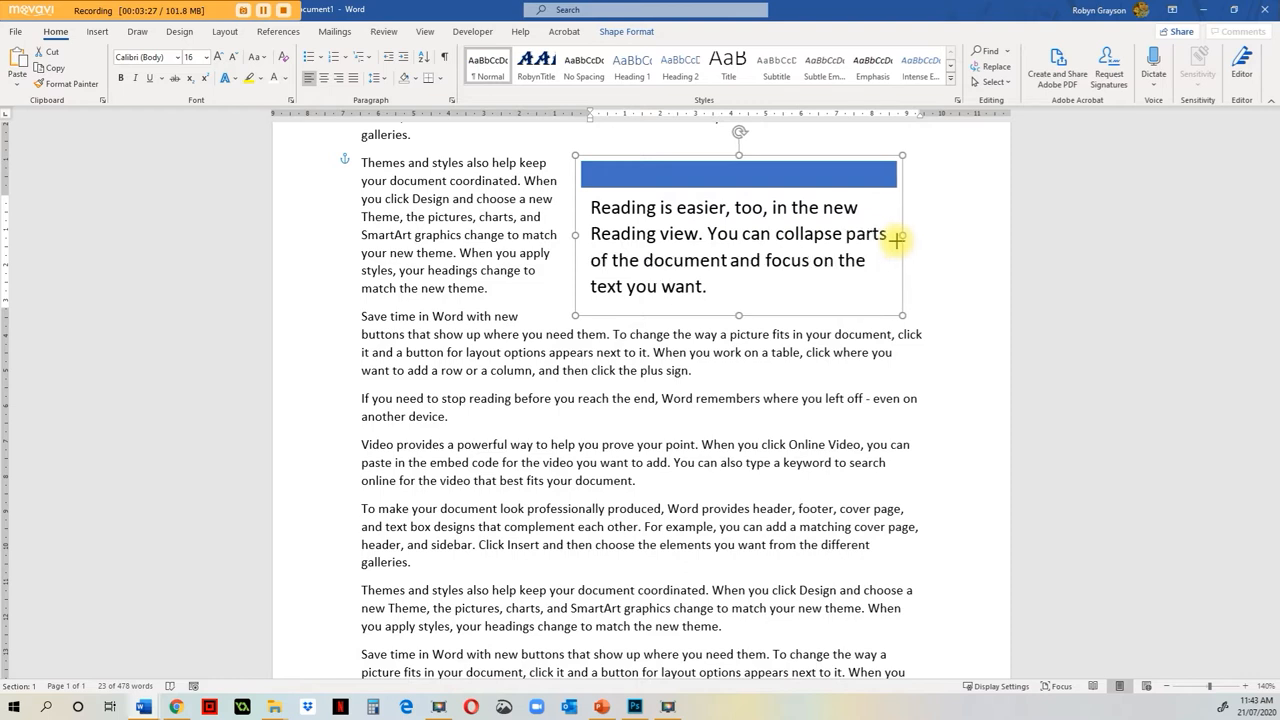
Step: Move the quote text box up and right so its right edge lines up with the body text's right margin
left_click(968, 279)
left_click(818, 260)
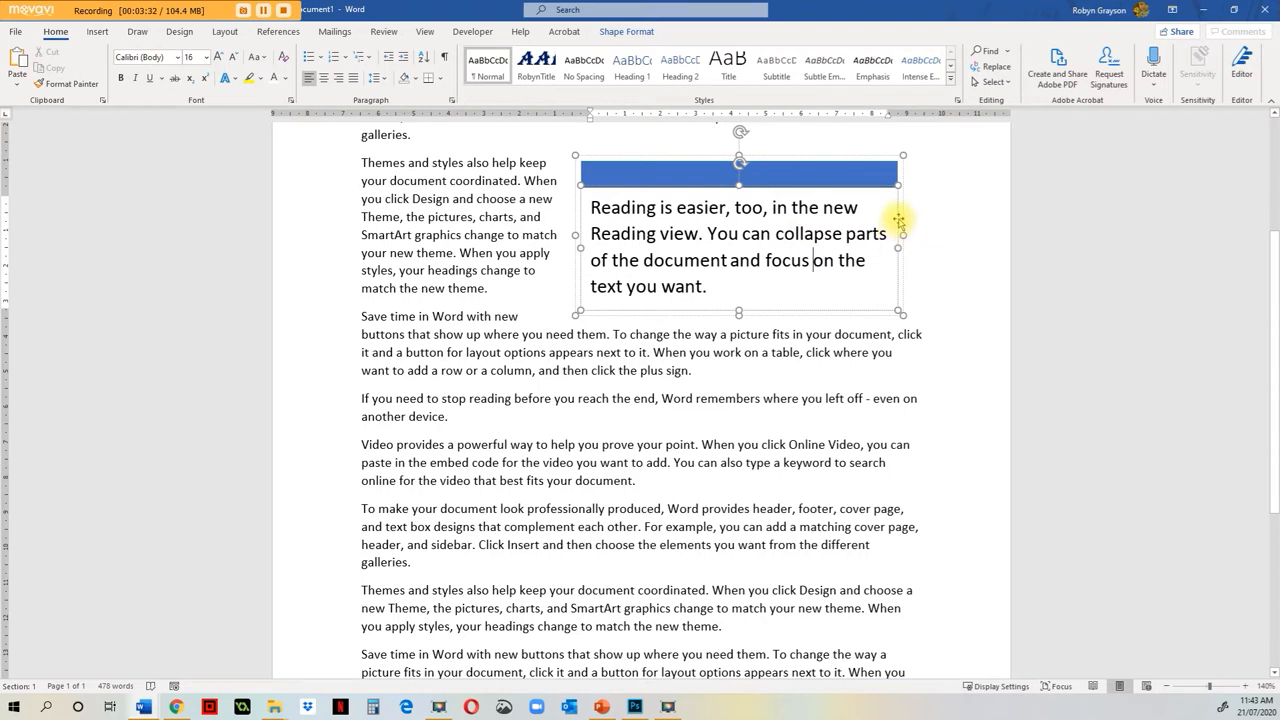
left_click_drag(898, 218, 903, 201)
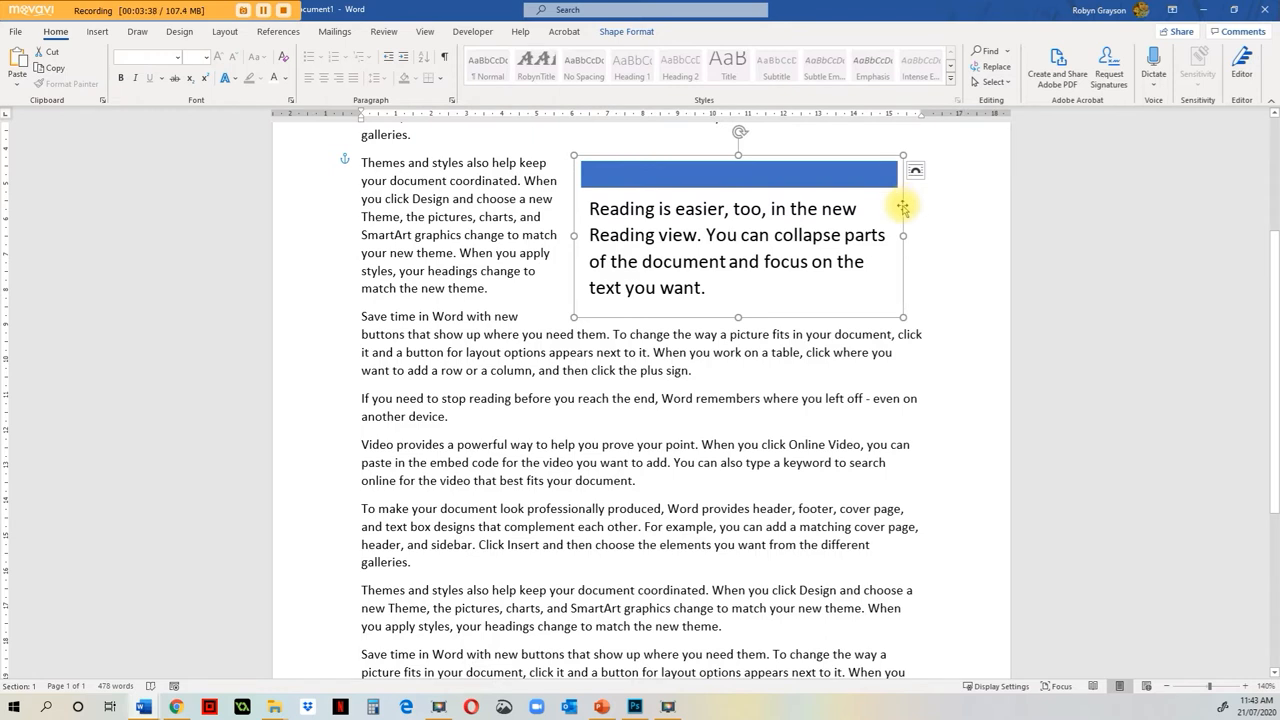
left_click_drag(902, 204, 922, 182)
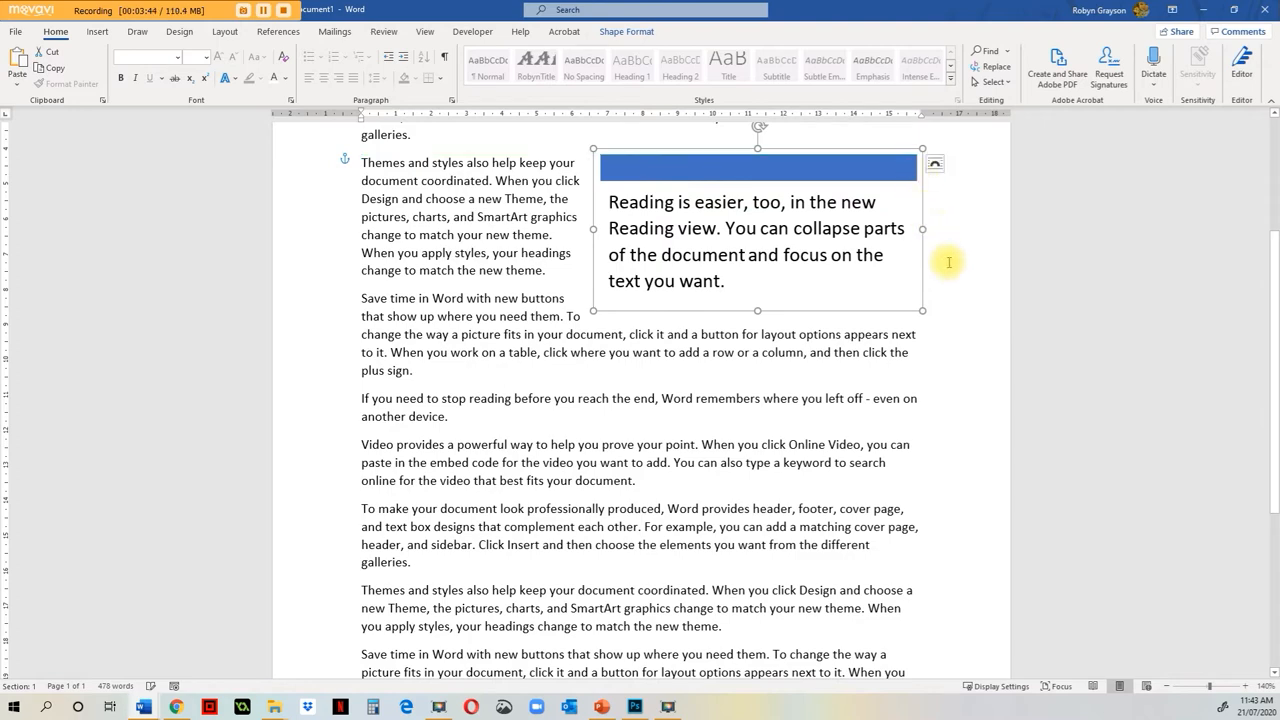
scroll(943, 263, "up", 4)
scroll(922, 340, "down", 2)
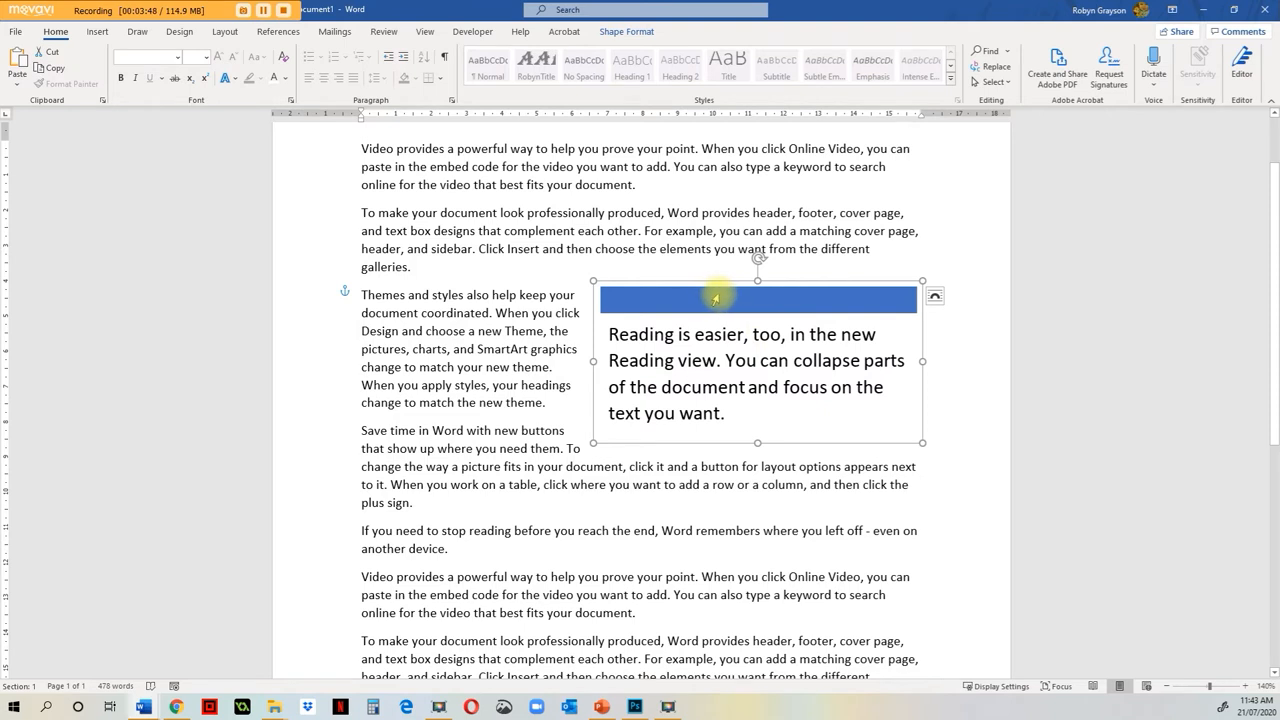
left_click(967, 418)
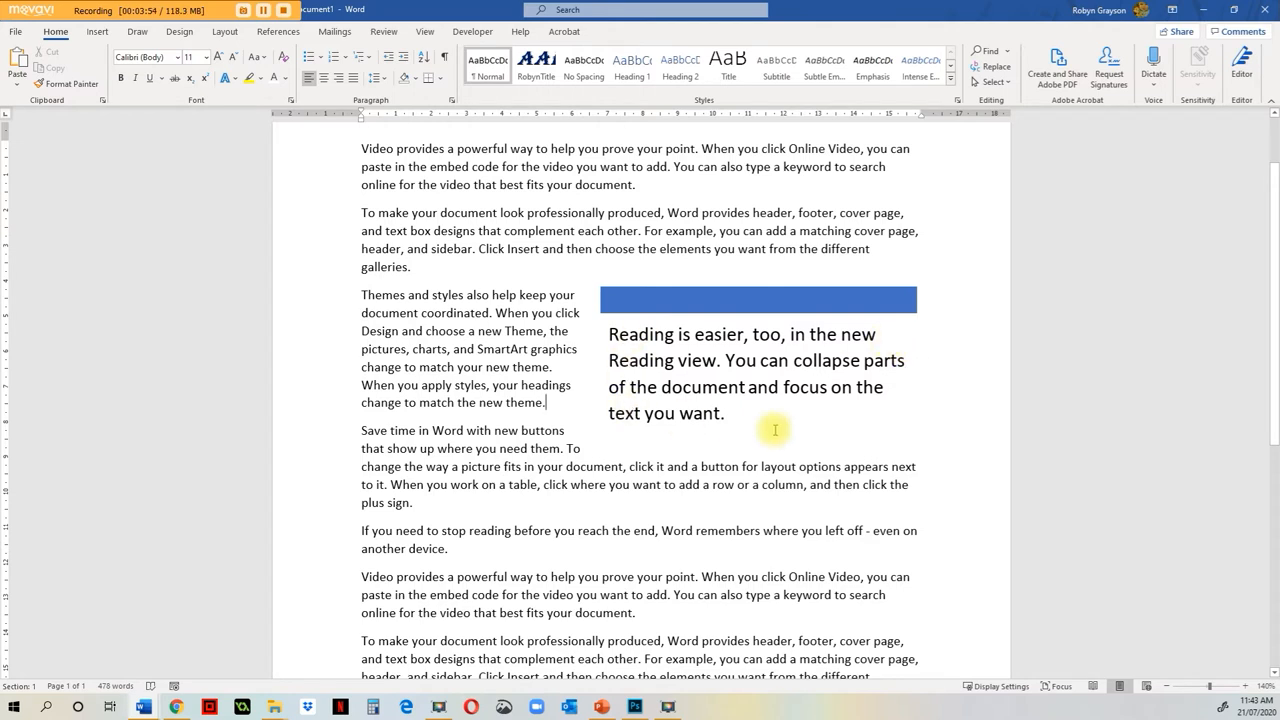
Step: Apply the Intense Effect - Blue, Accent 1 shape style to the quote box's header bar
left_click(773, 296)
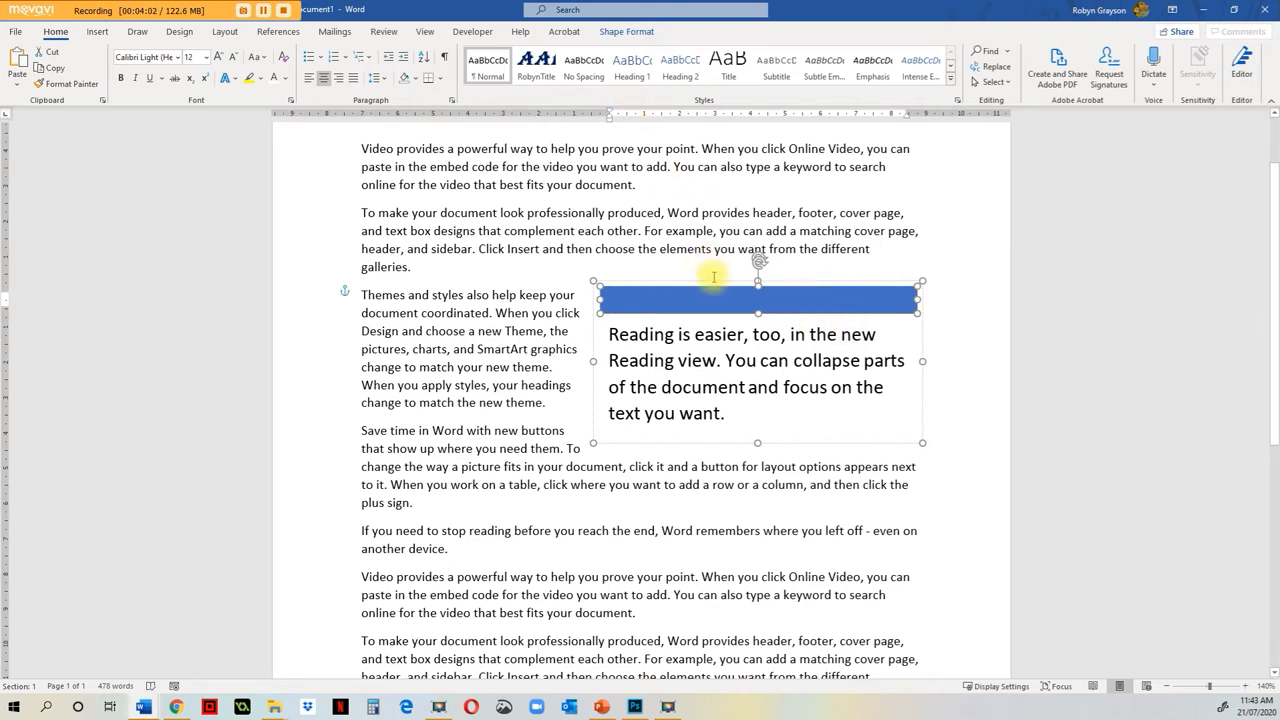
left_click(626, 32)
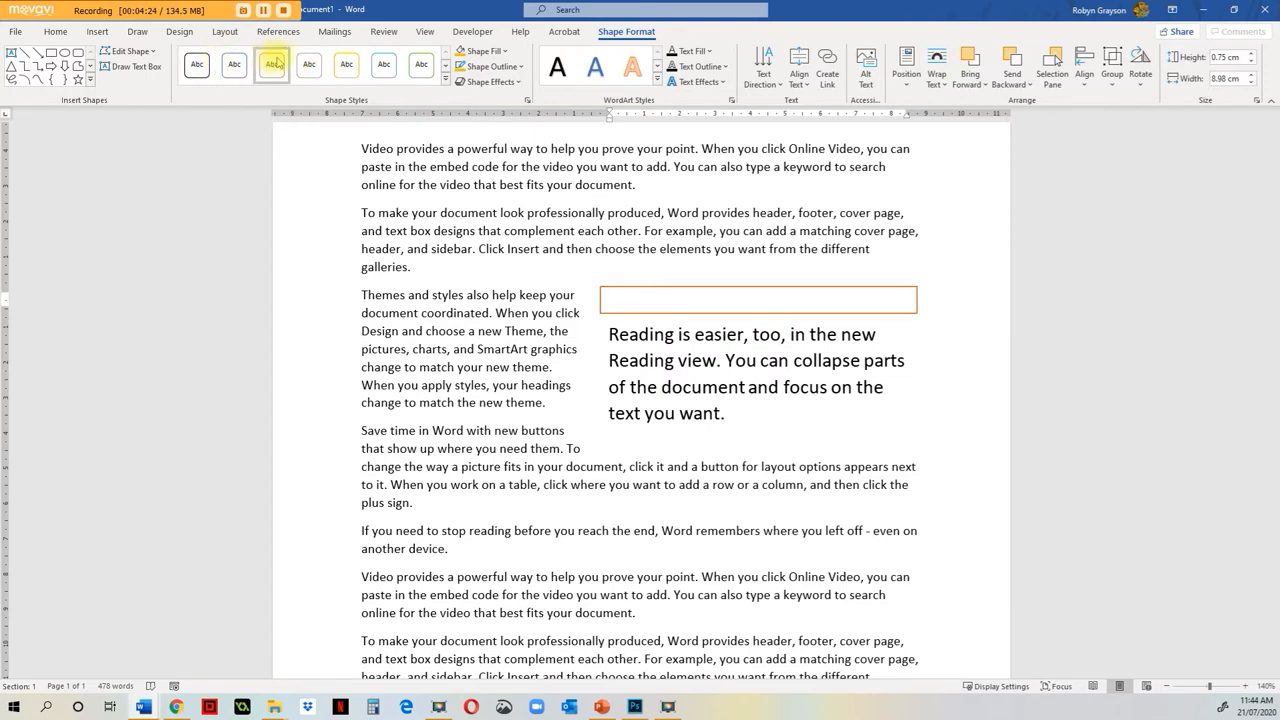
left_click(445, 80)
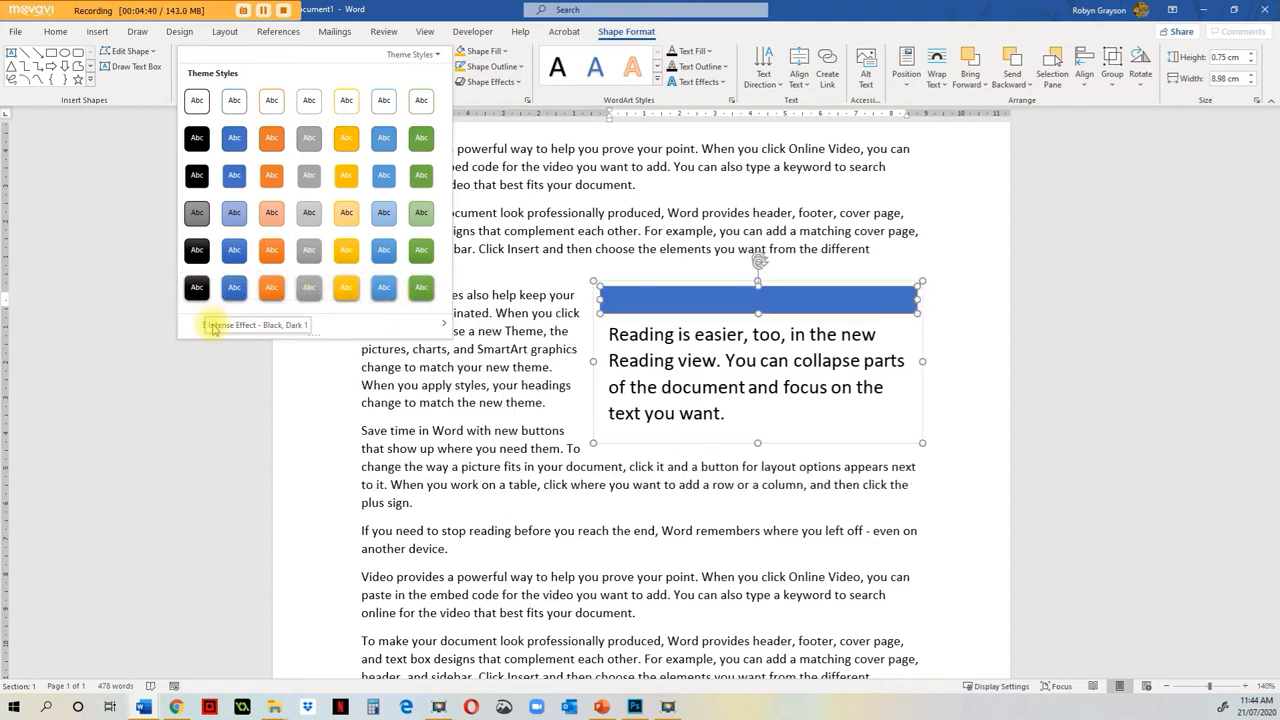
mouse_move(296, 329)
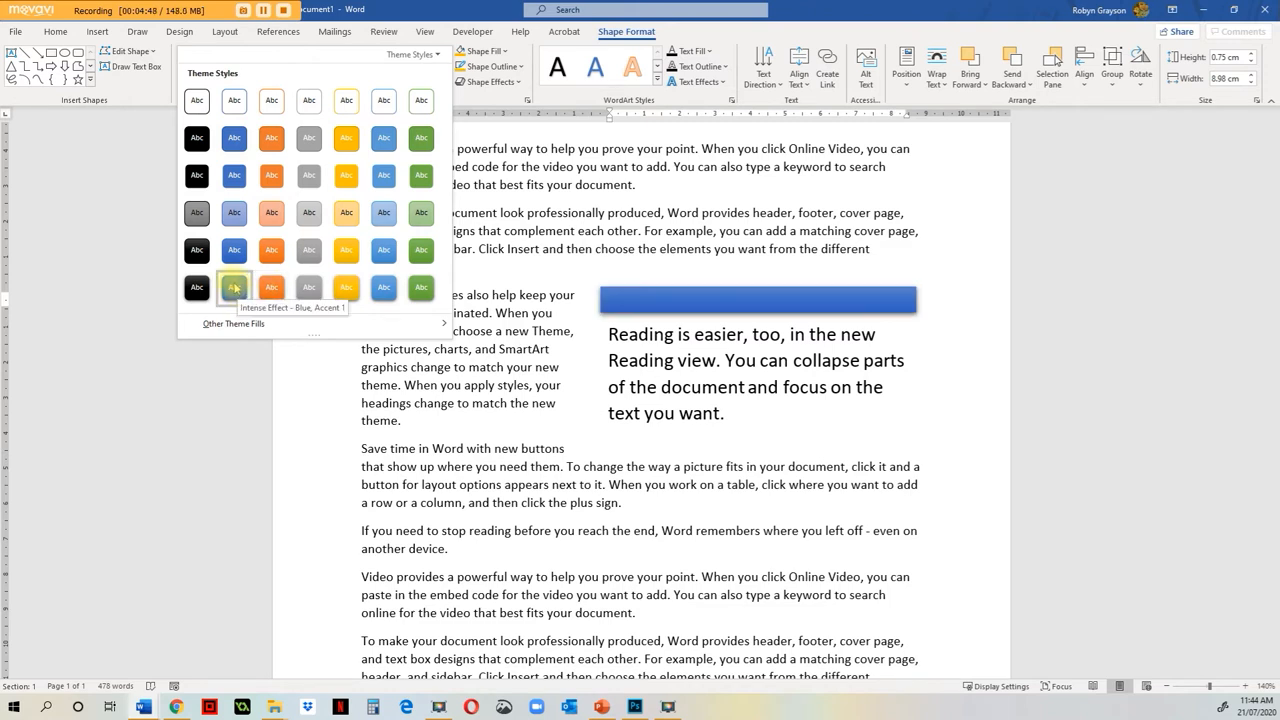
left_click(234, 288)
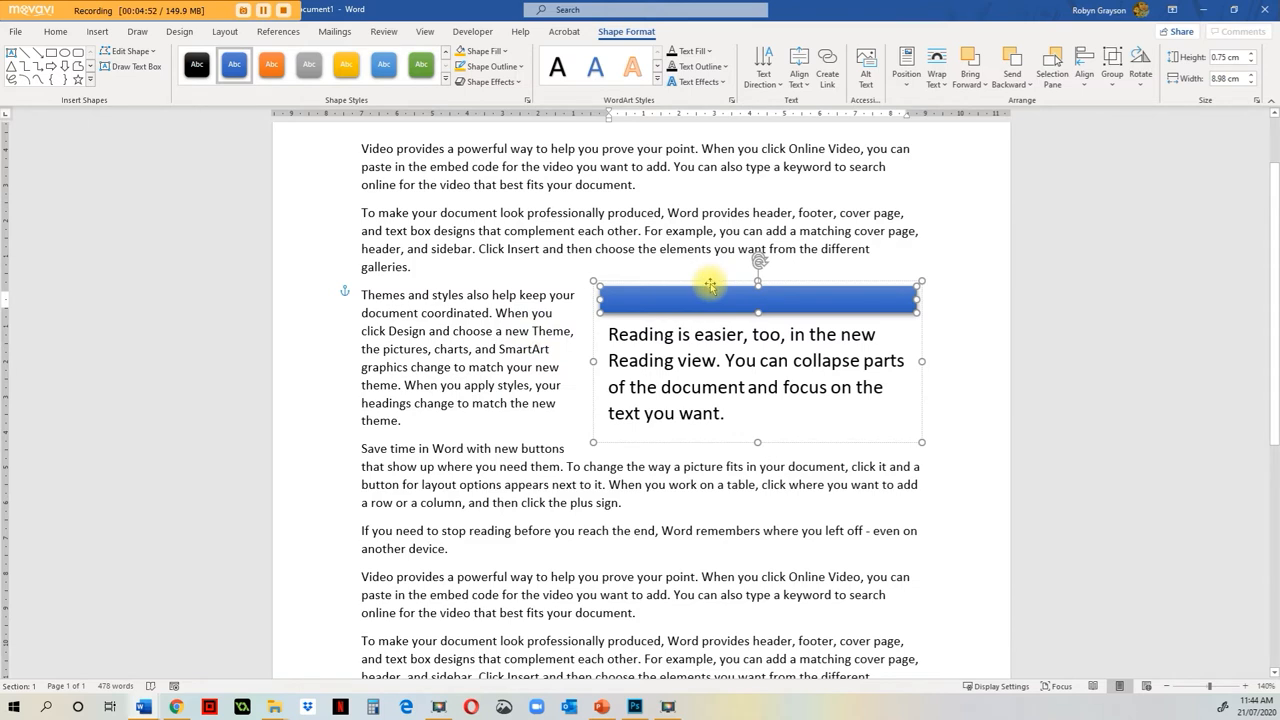
Step: Give the whole quote box a standard red outline with a 2¼ pt weight
left_click(591, 350)
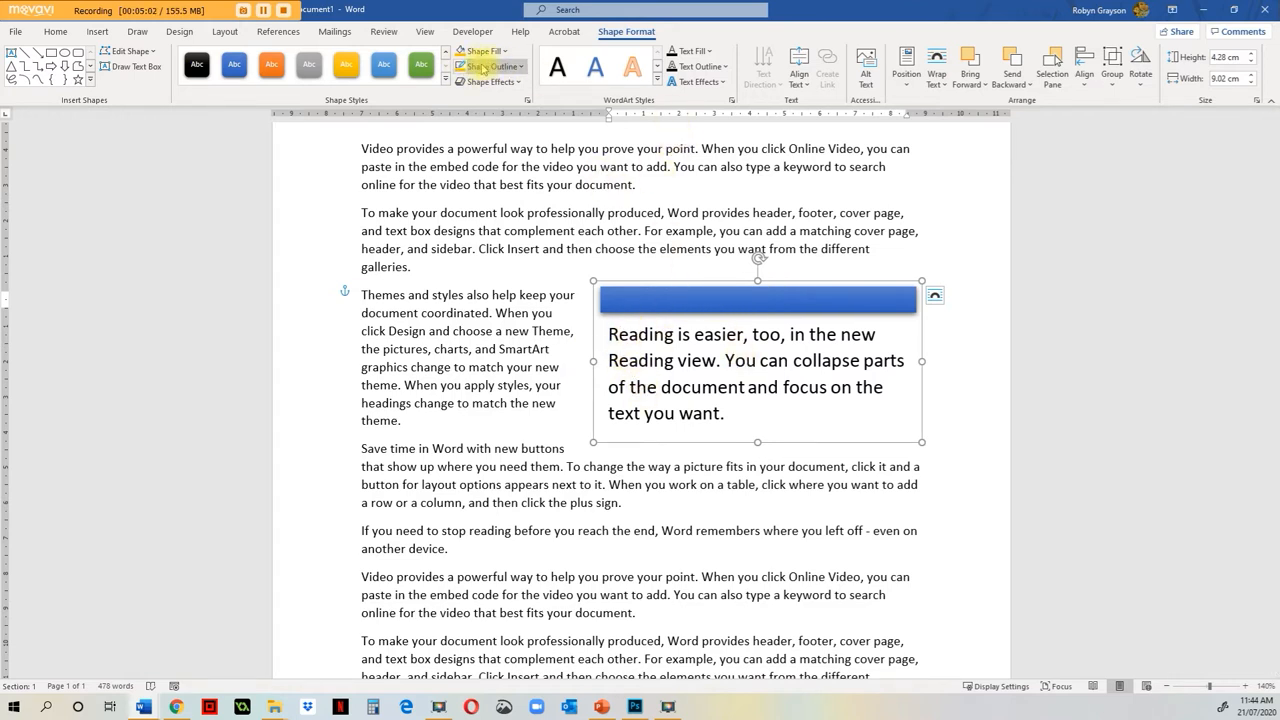
left_click(521, 67)
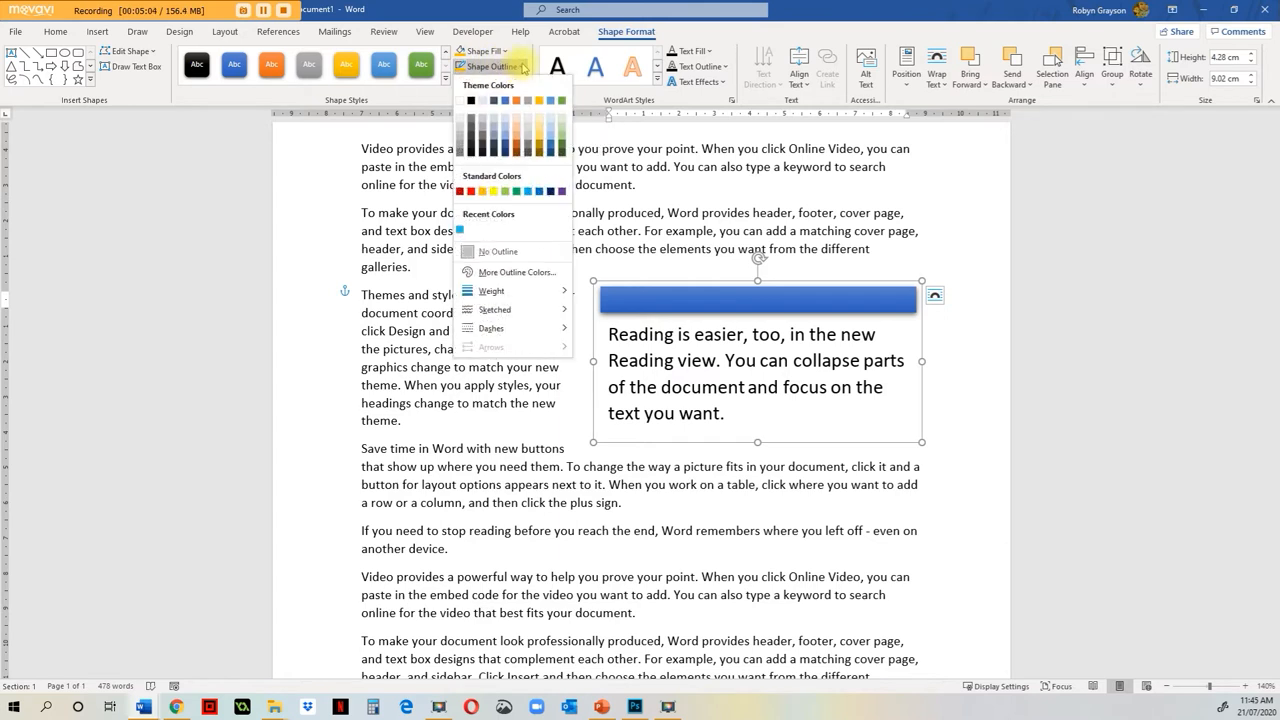
left_click(471, 192)
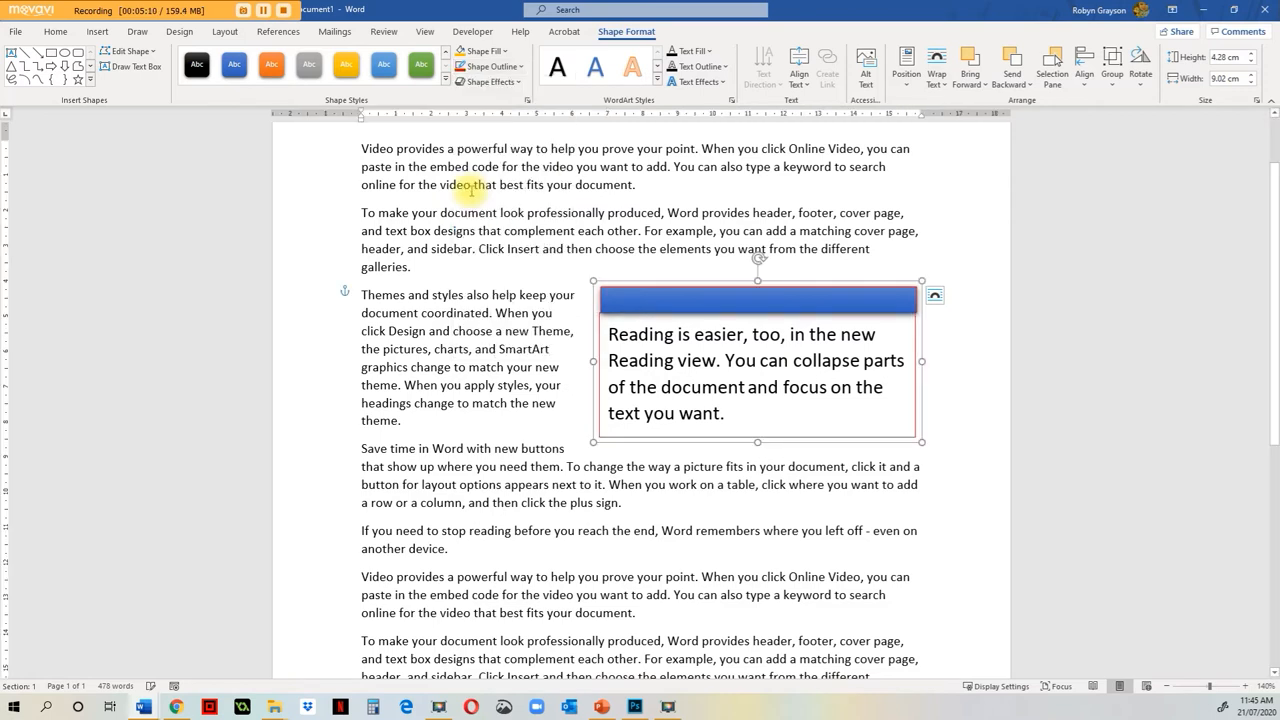
left_click(489, 67)
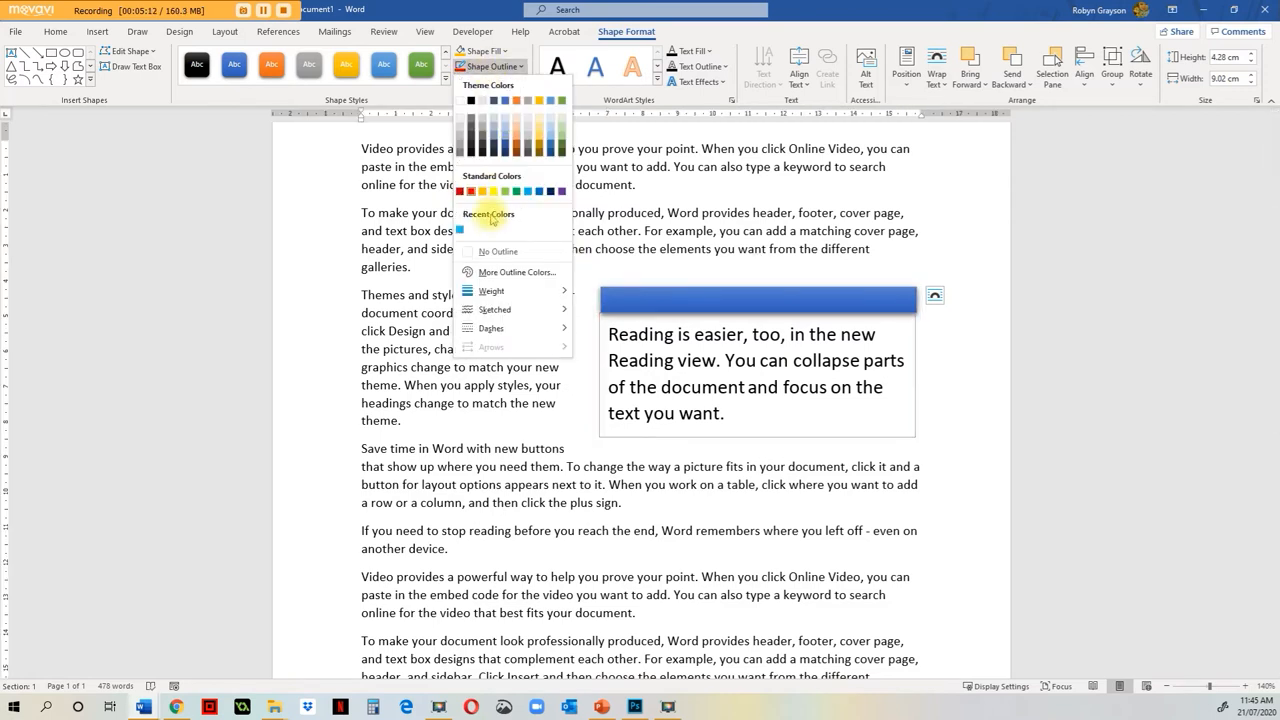
mouse_move(488, 292)
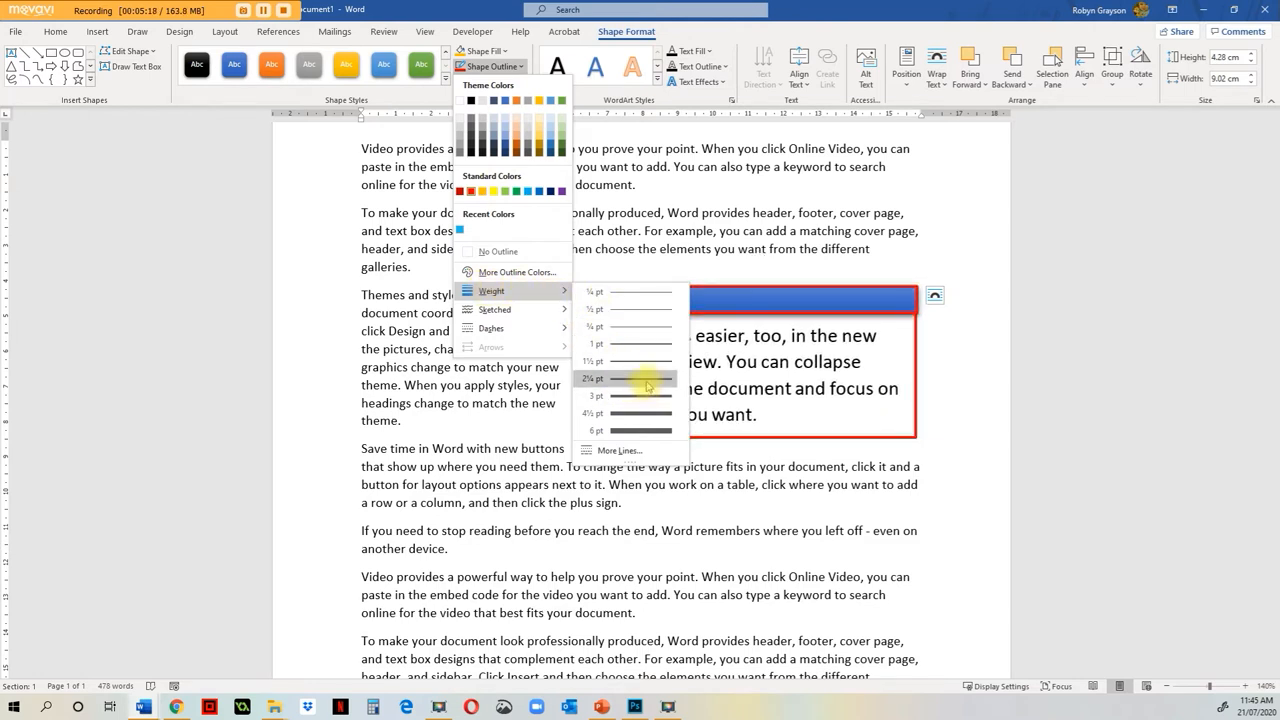
left_click(646, 386)
left_click(997, 449)
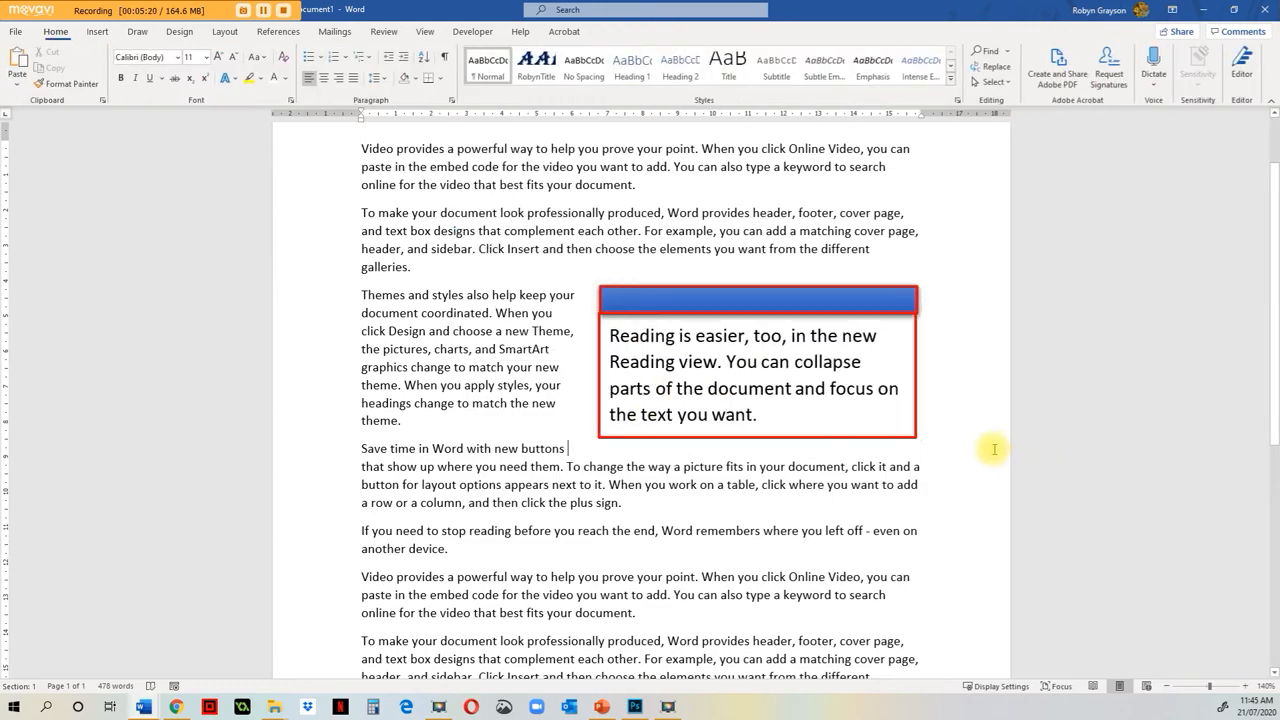
Step: Fill the quote box's header bar with standard yellow
scroll(990, 440, "down", 2)
scroll(974, 424, "up", 2)
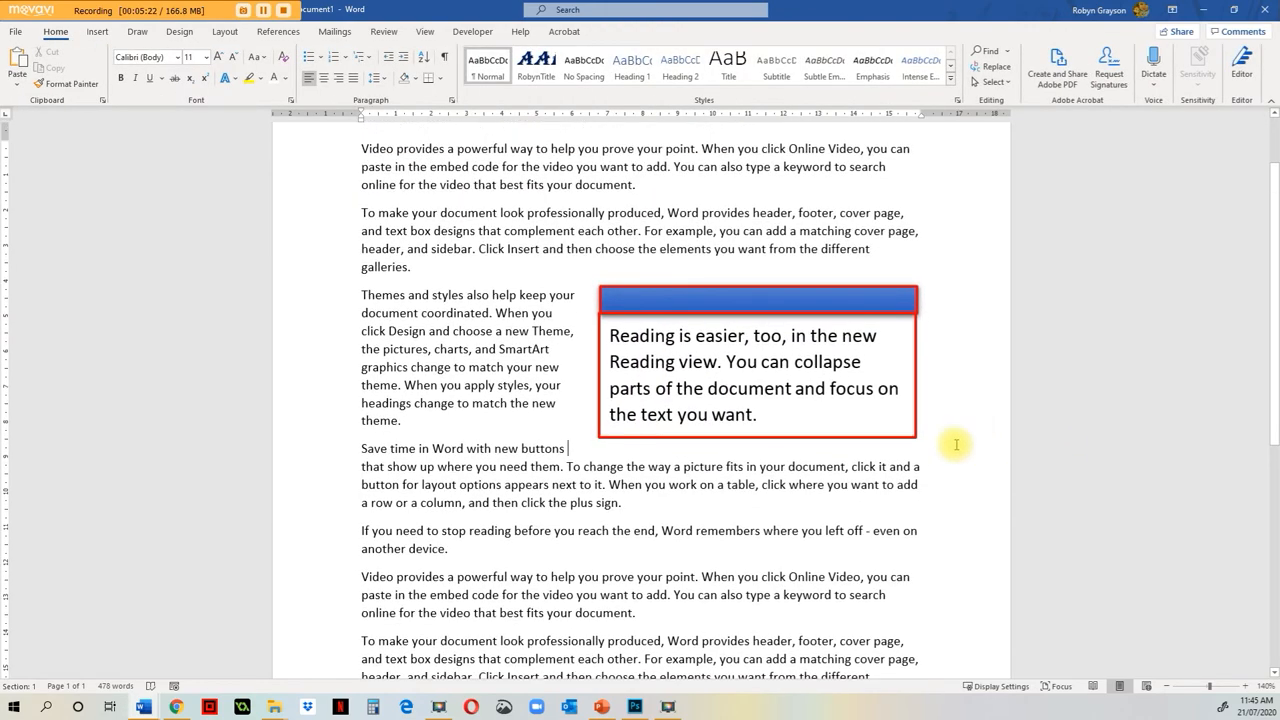
left_click(1205, 686)
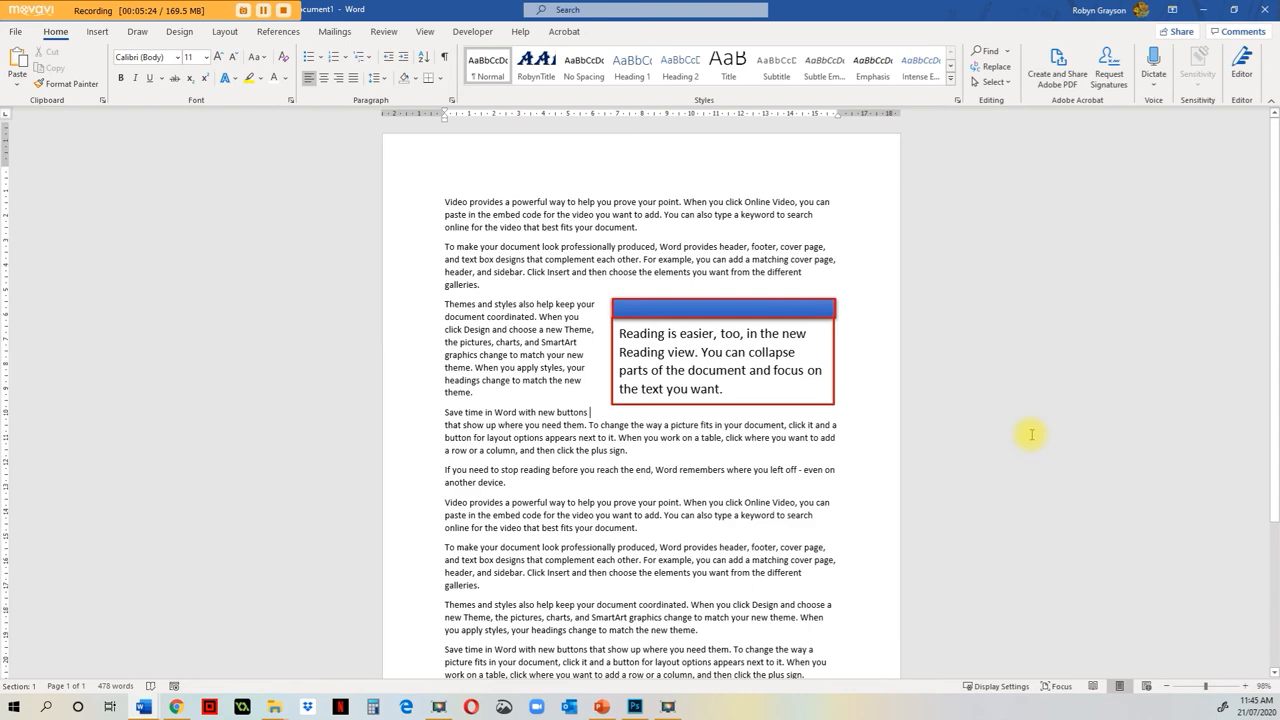
scroll(1000, 420, "down", 2)
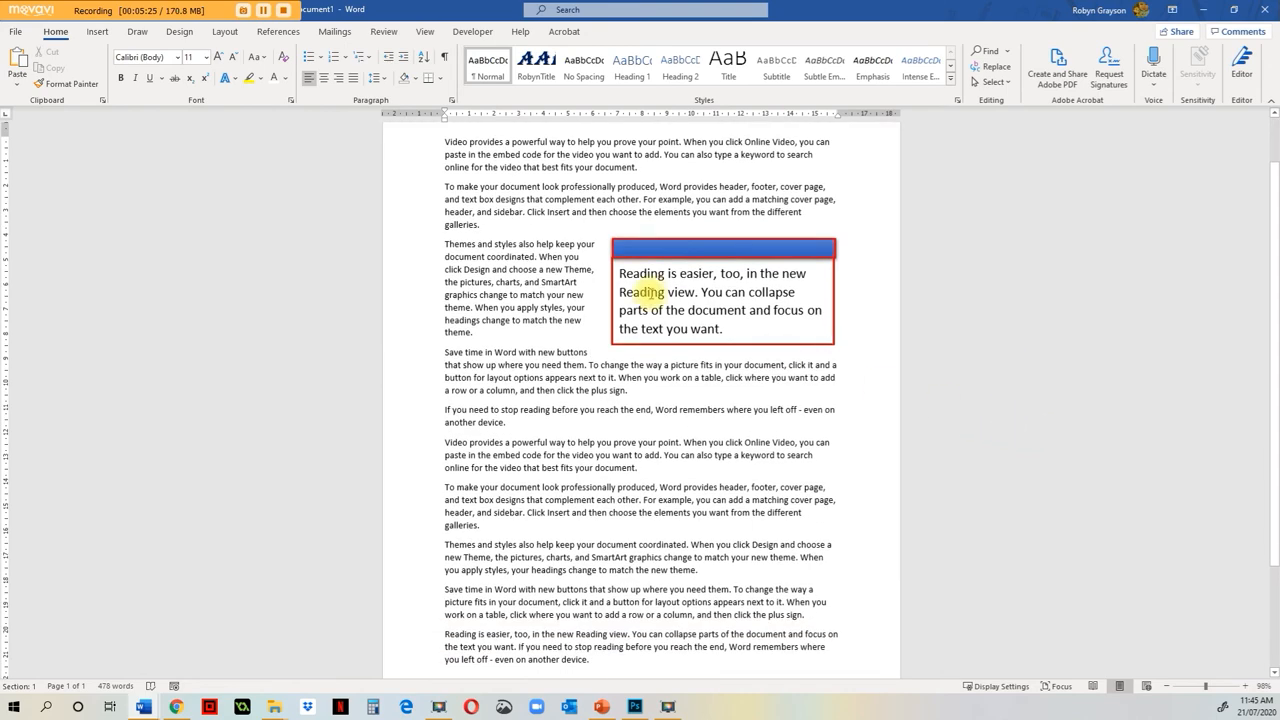
left_click(690, 246)
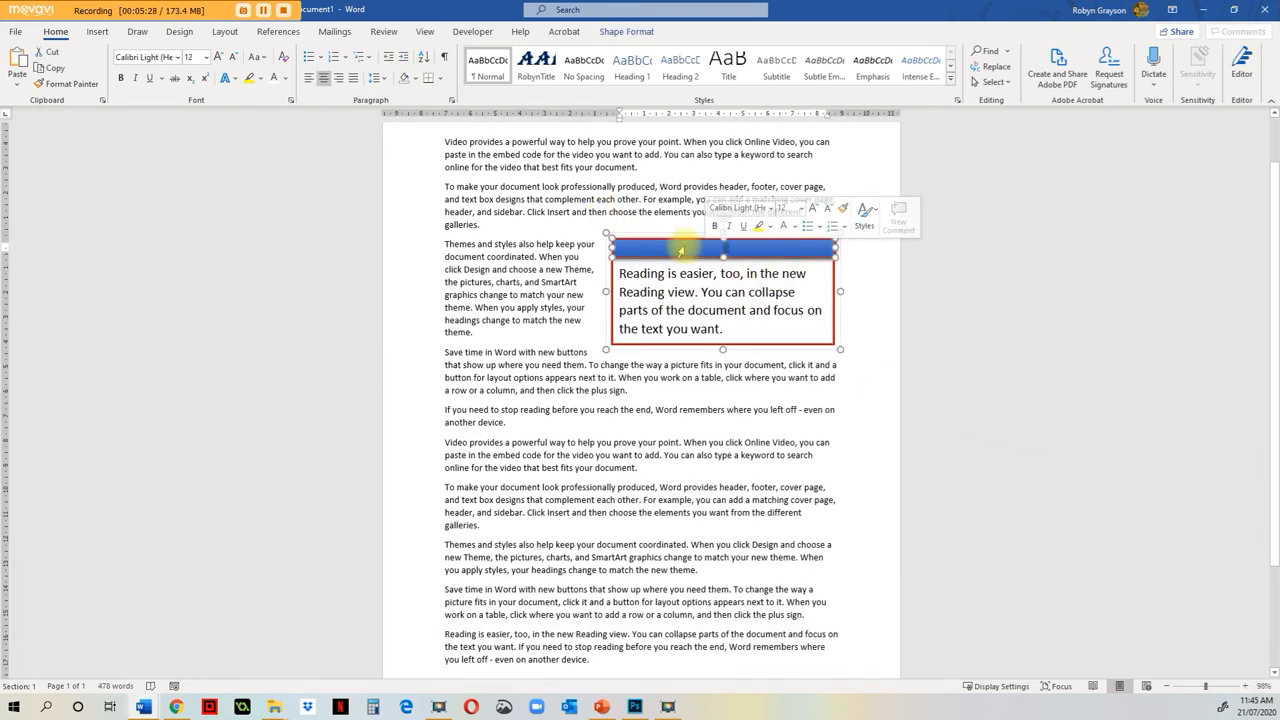
left_click(622, 31)
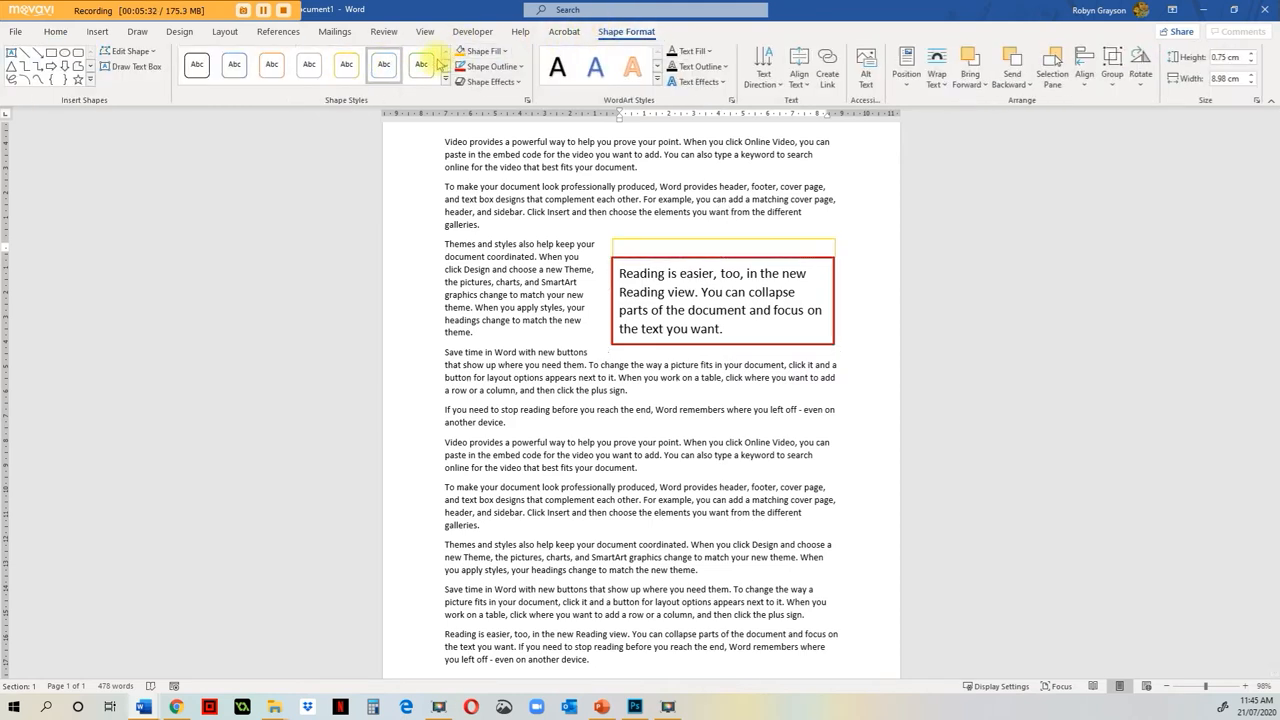
left_click(506, 51)
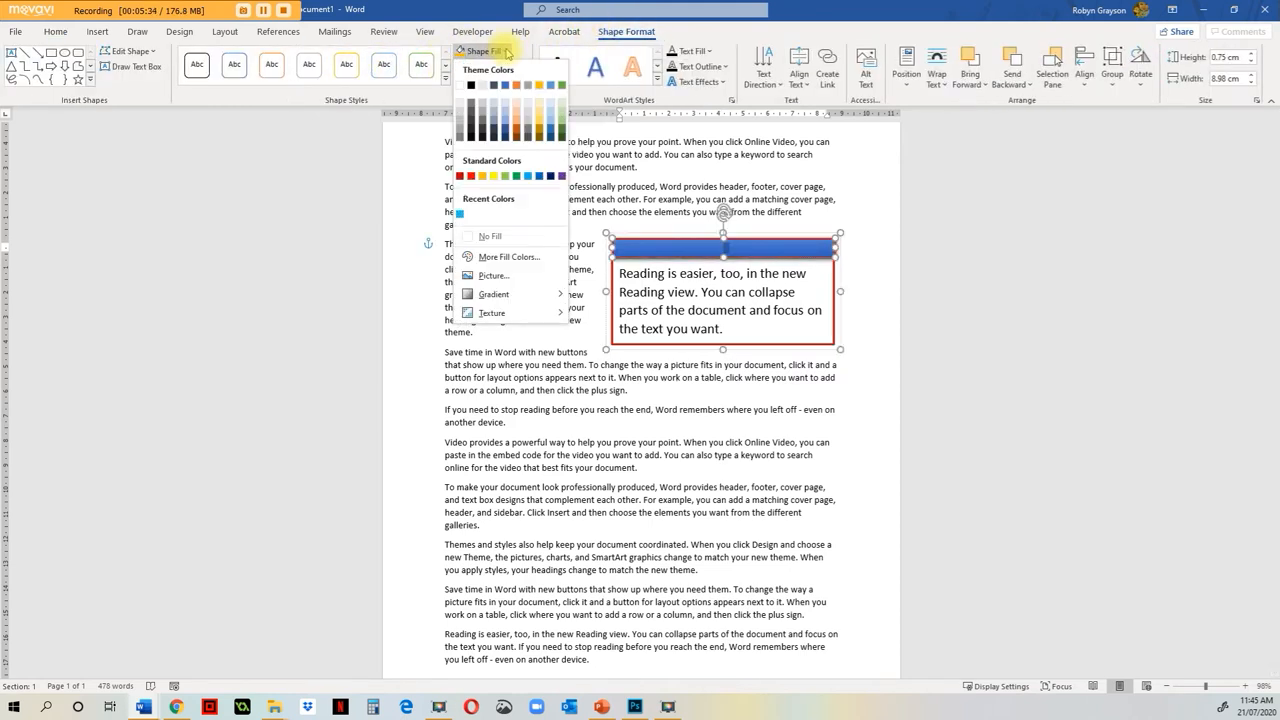
left_click(494, 177)
left_click(859, 274)
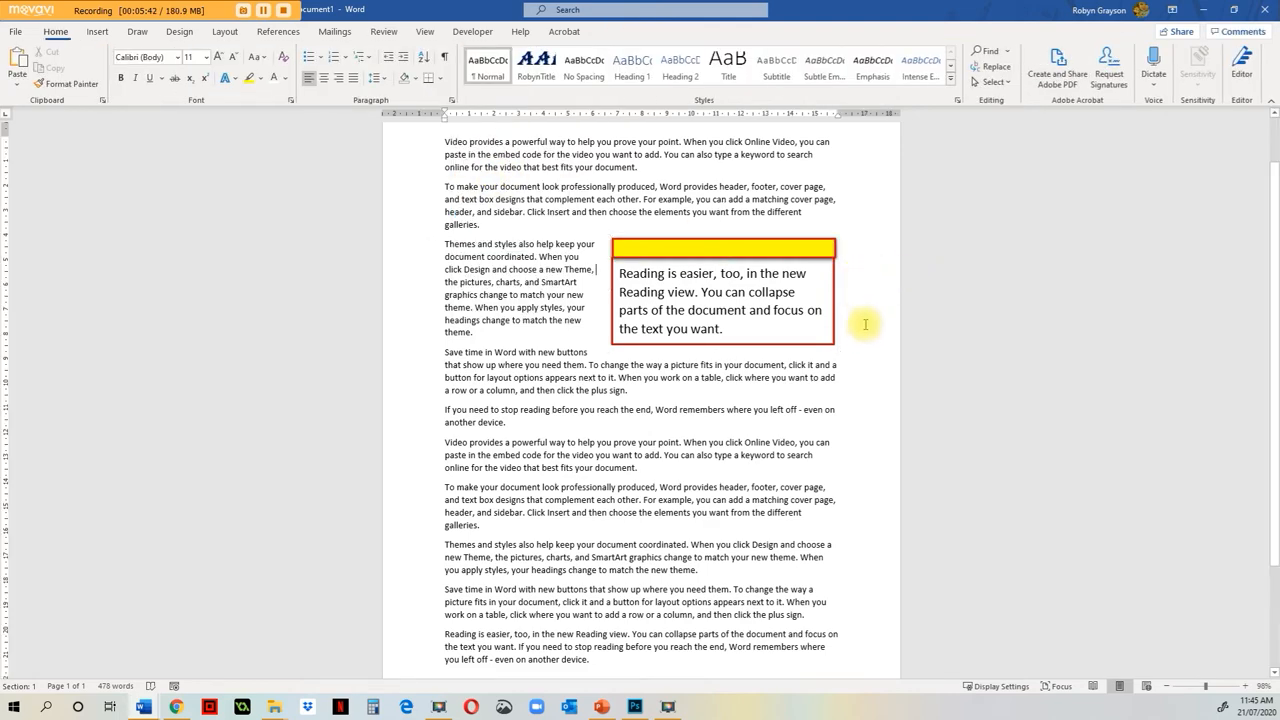
Step: Insert the built-in Banded Sidebar text box into the document
scroll(860, 325, "down", 2)
scroll(860, 328, "up", 4)
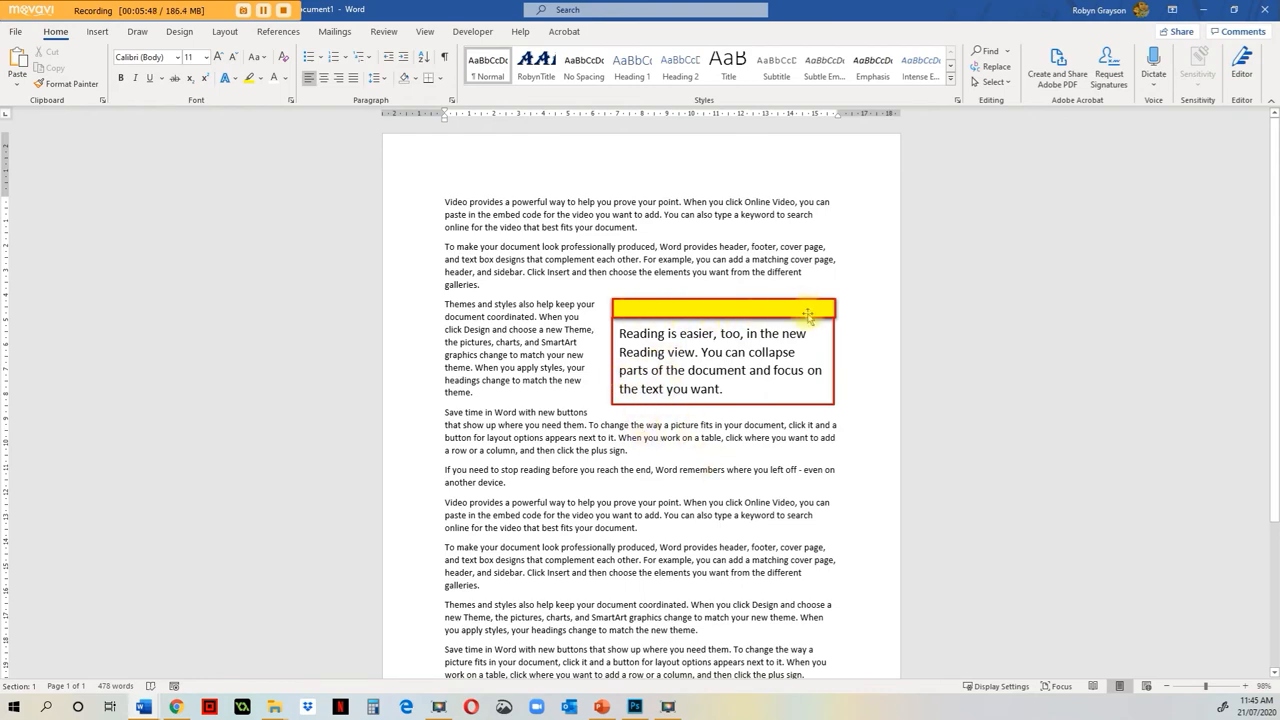
scroll(867, 460, "down", 3)
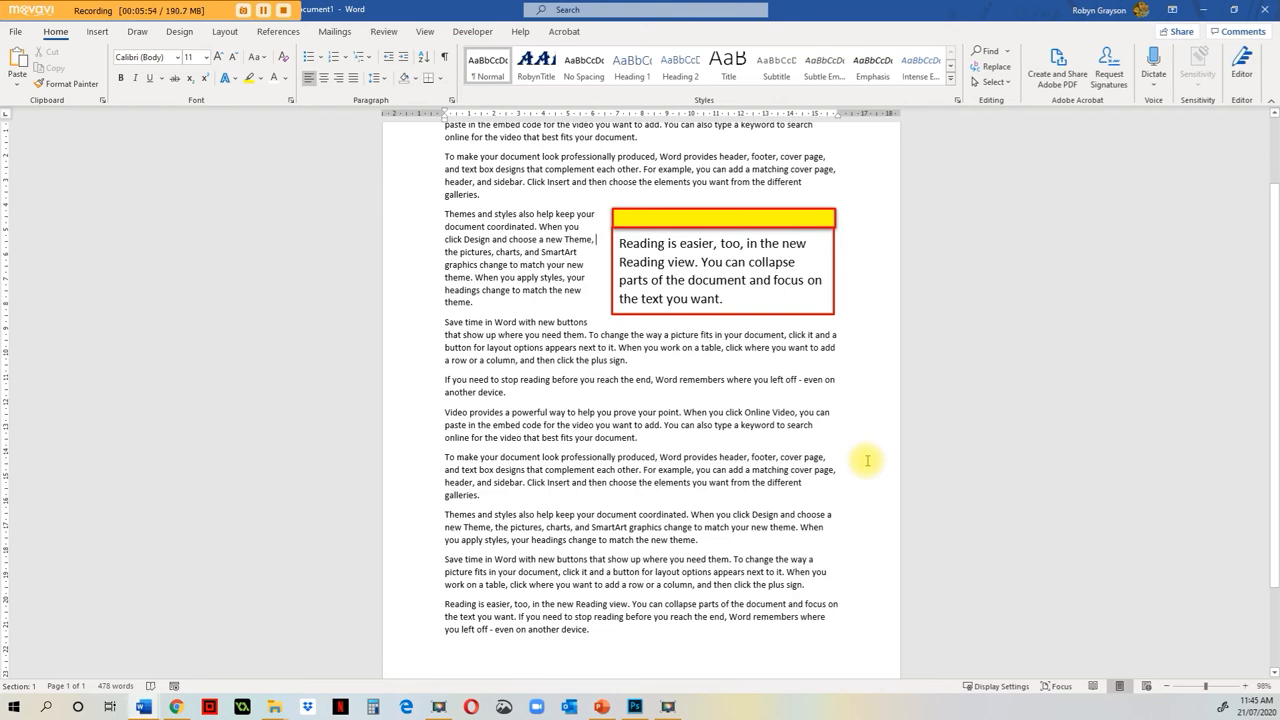
scroll(867, 460, "down", 4)
scroll(865, 460, "up", 2)
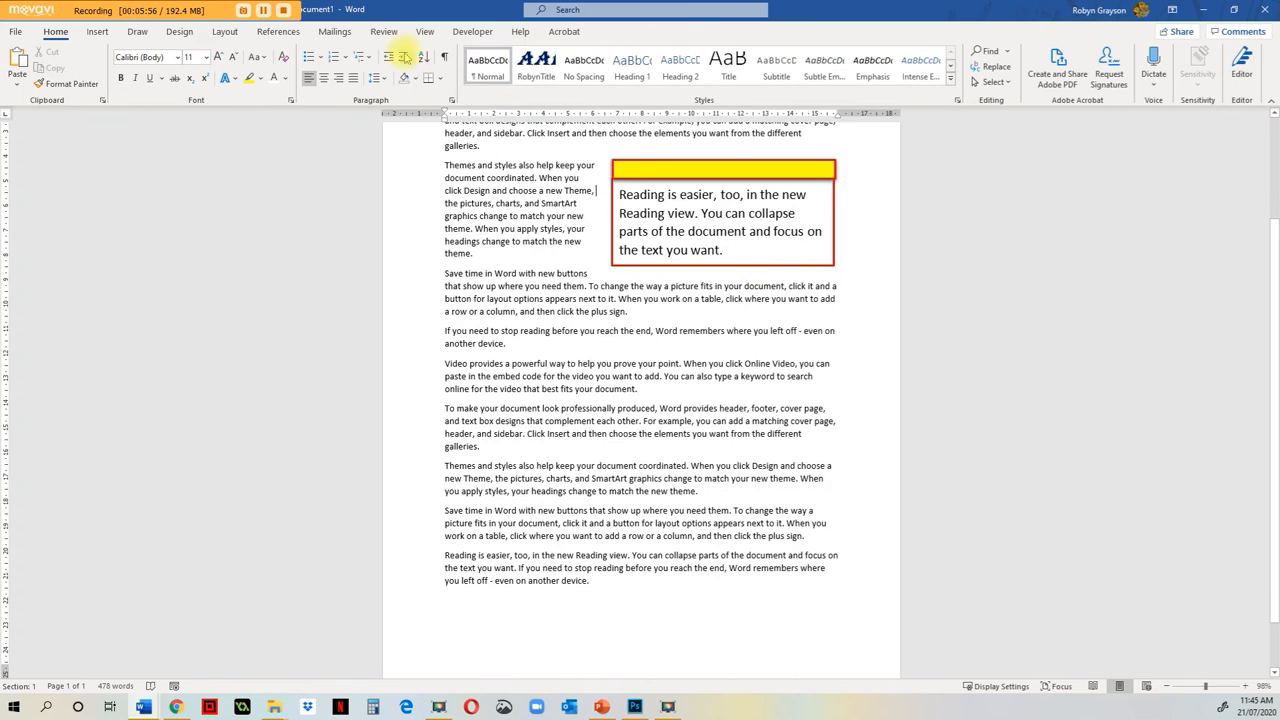
left_click(98, 31)
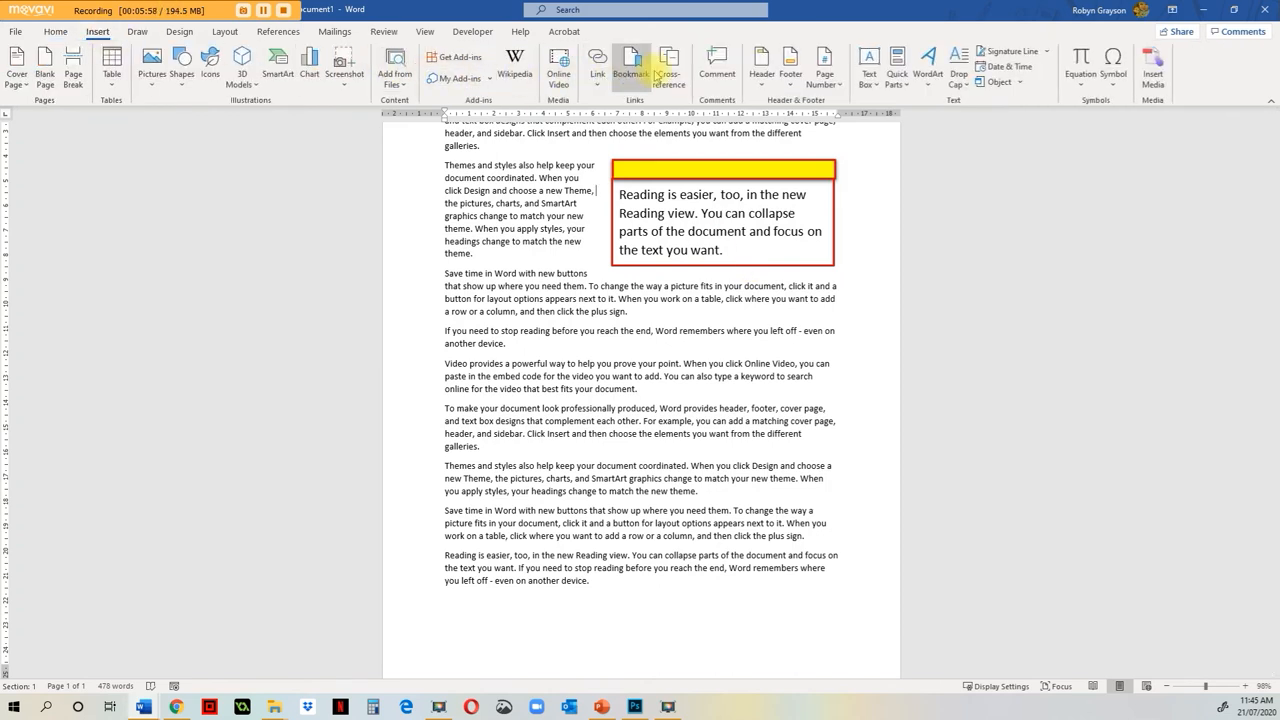
left_click(869, 75)
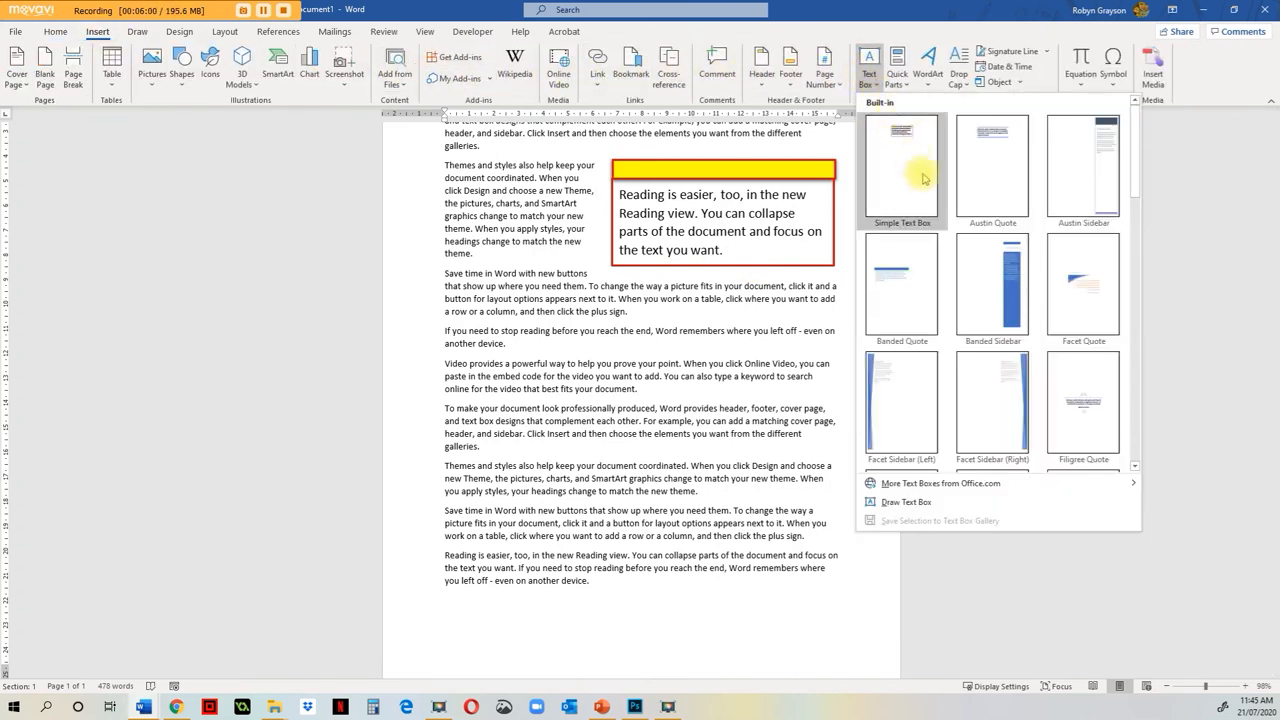
left_click(987, 294)
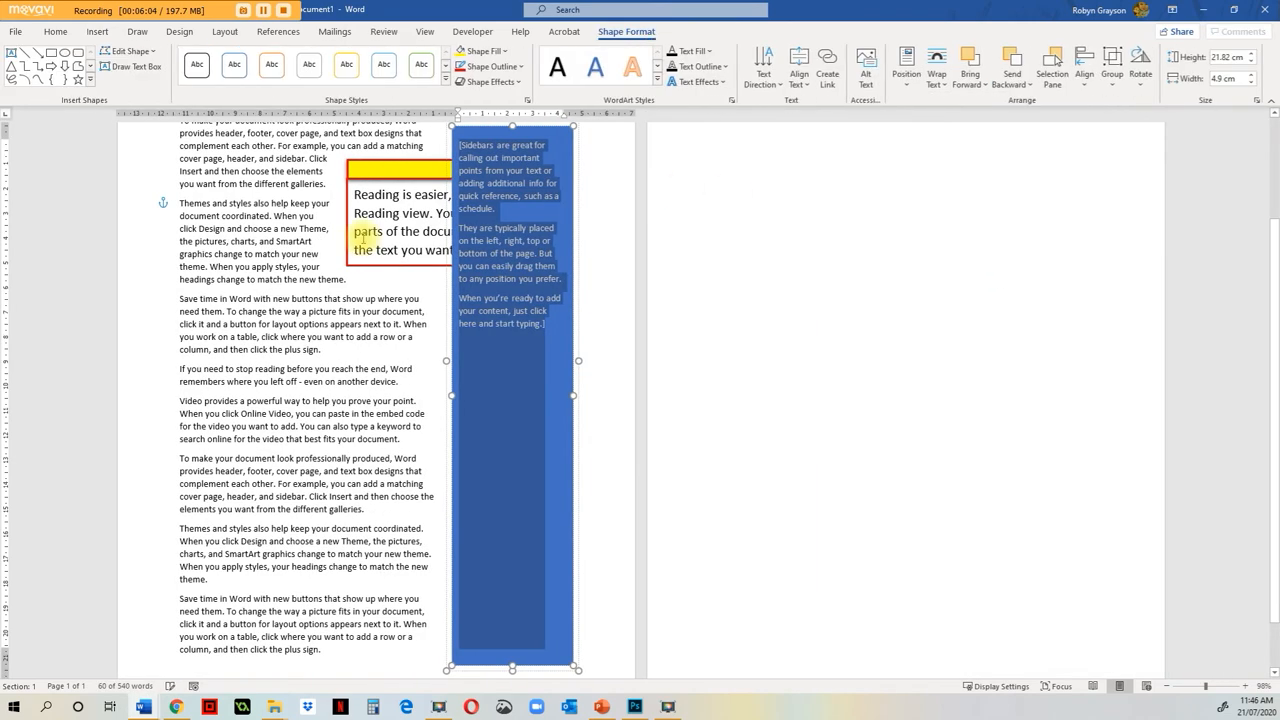
Step: Move the quote box up beside the first paragraph of the page
scroll(378, 248, "down", 1)
scroll(378, 248, "up", 4)
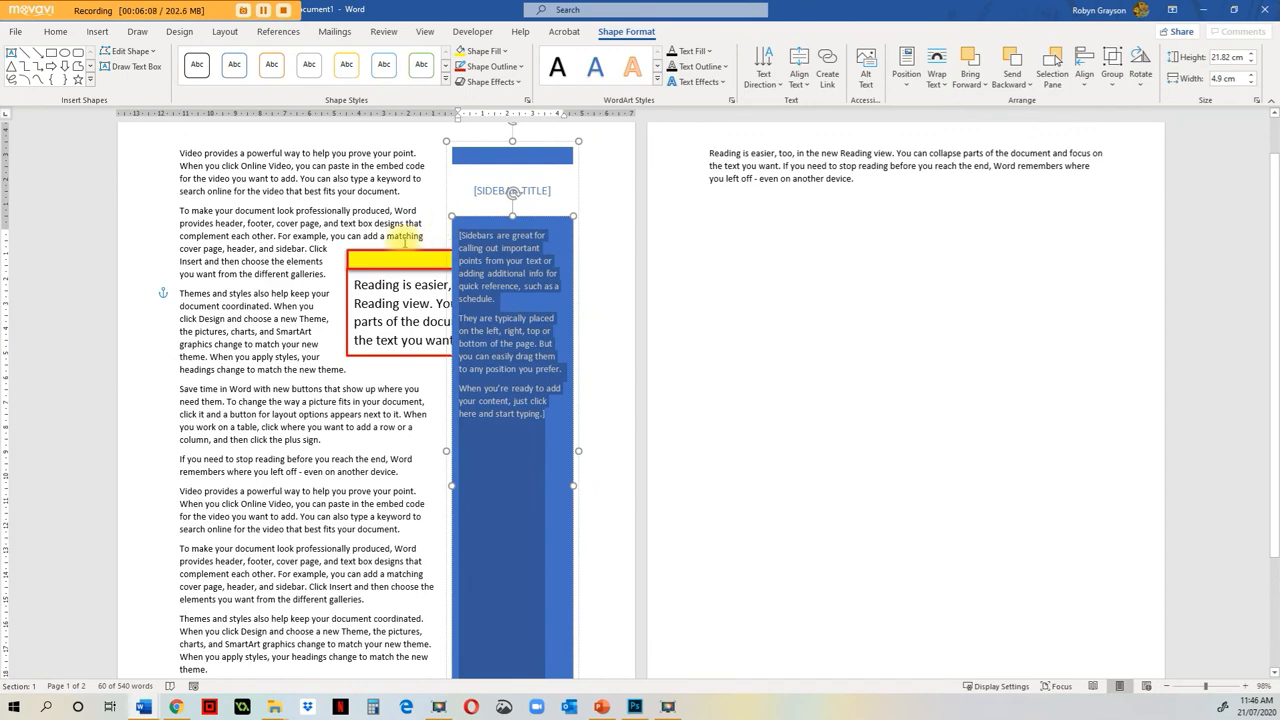
left_click_drag(397, 252, 387, 152)
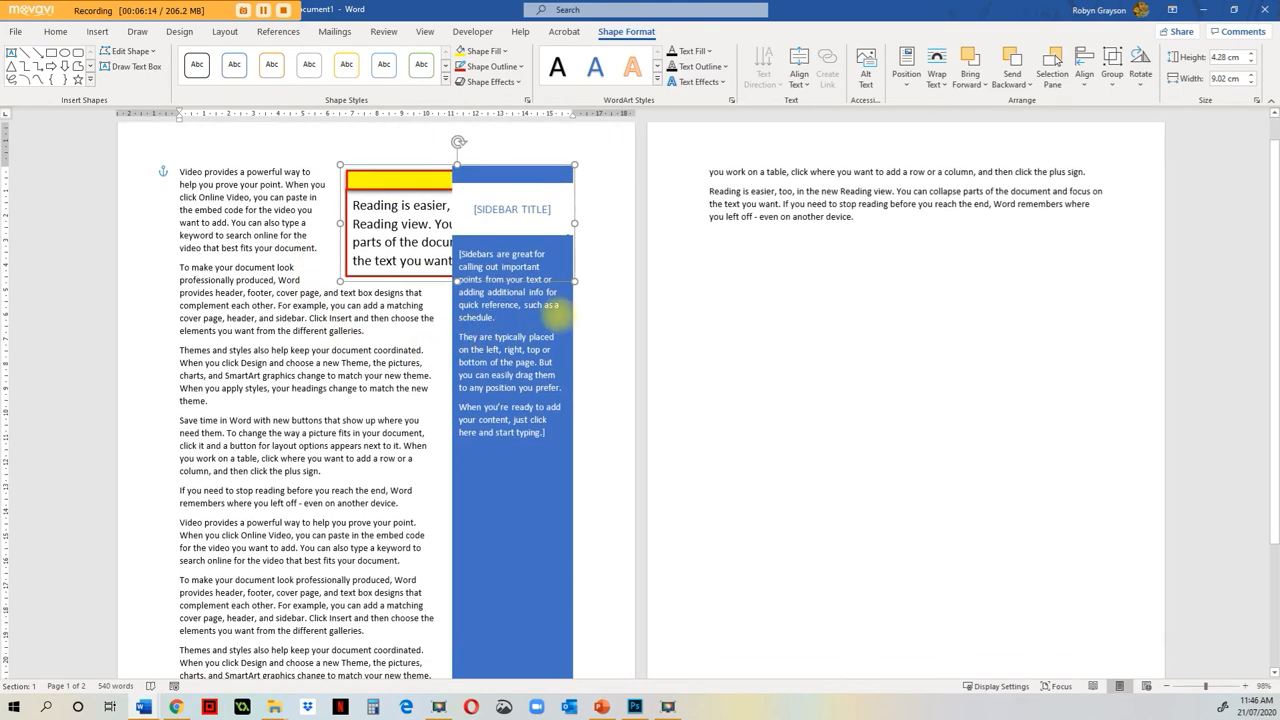
left_click(590, 362)
Step: Resize the sidebar by its upper-right corner so it is slightly wider and starts below the quote box
scroll(494, 438, "down", 3)
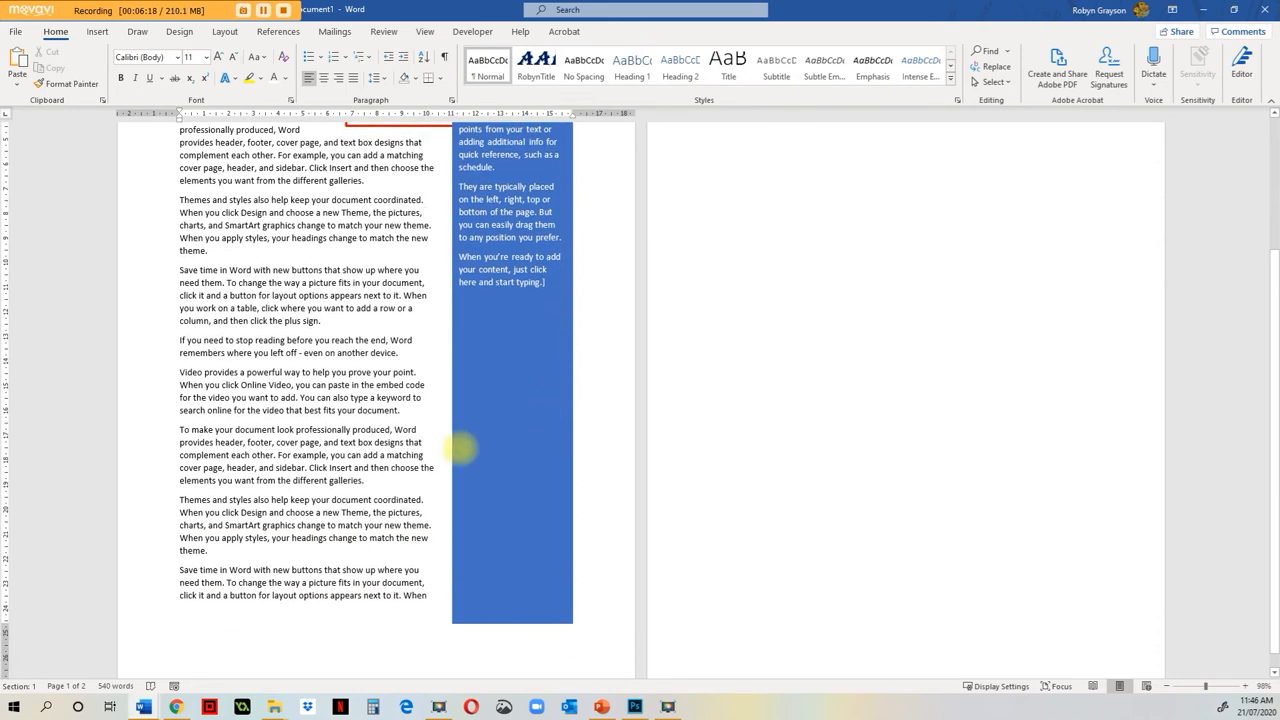
scroll(605, 391, "up", 2)
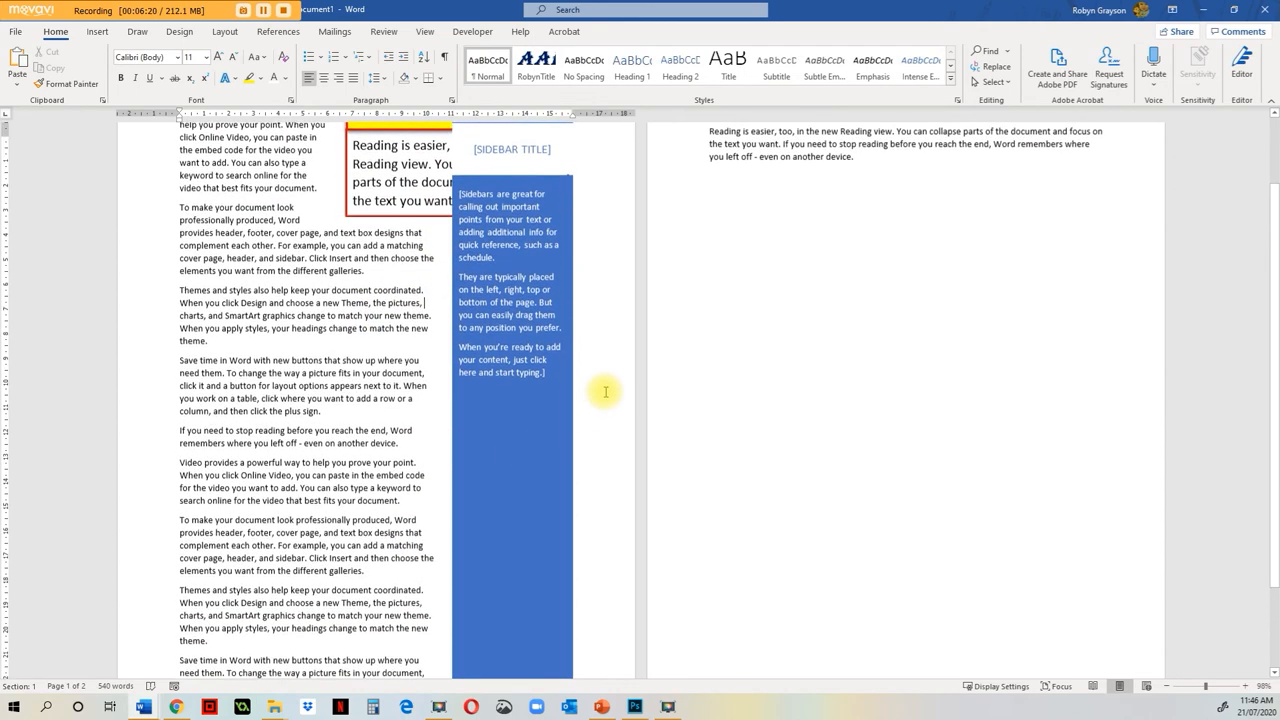
scroll(605, 391, "up", 1)
left_click(568, 176)
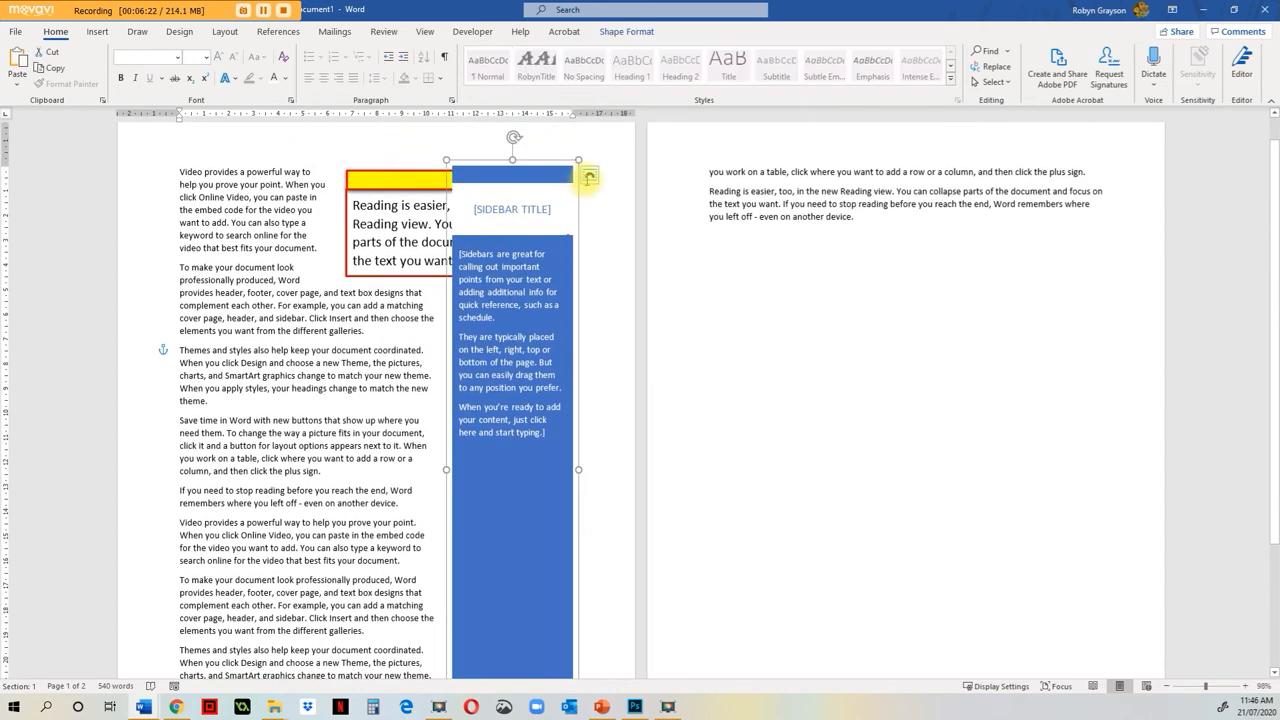
left_click_drag(580, 158, 598, 337)
scroll(480, 330, "down", 1)
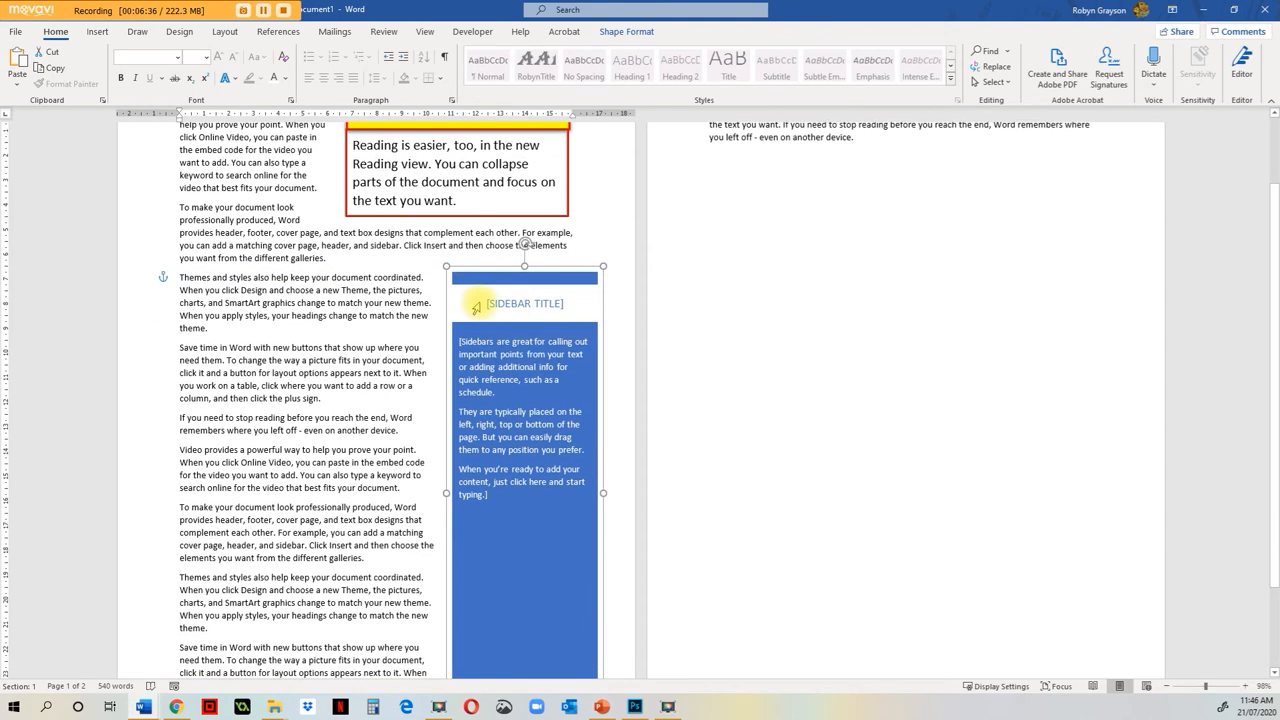
Step: Replace the sidebar's title placeholder with READING
left_click(526, 302)
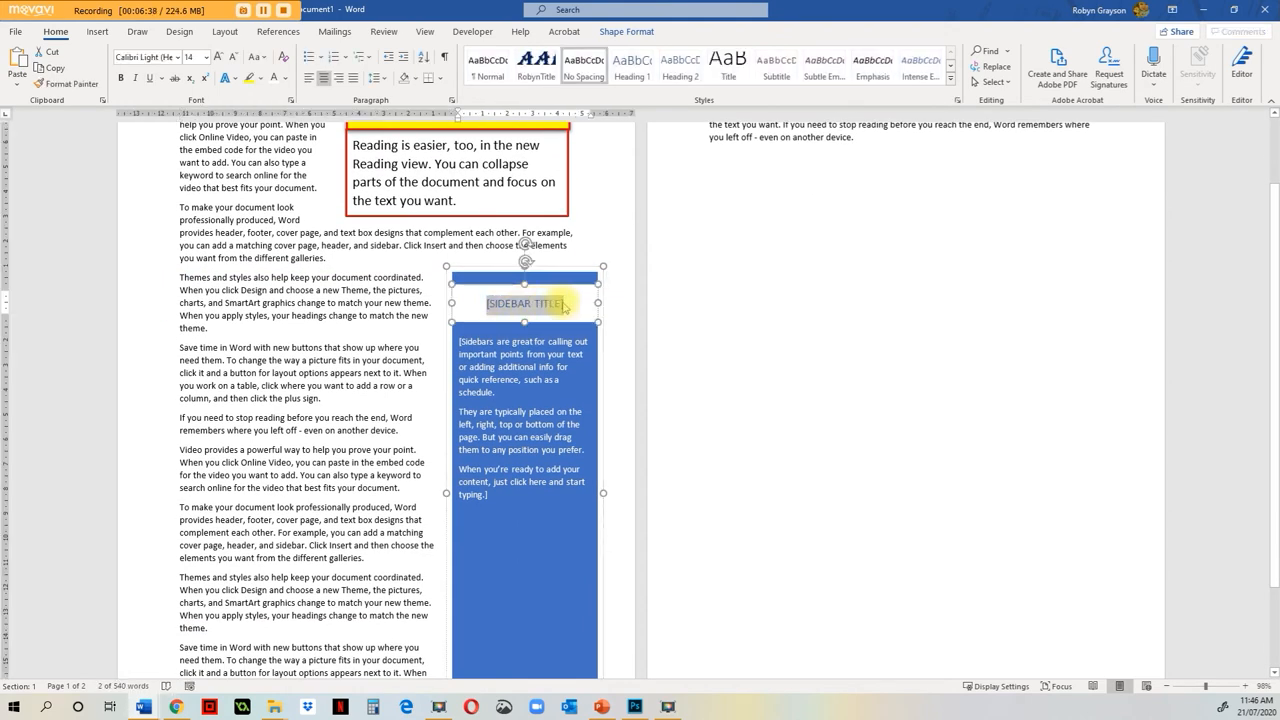
type("READING")
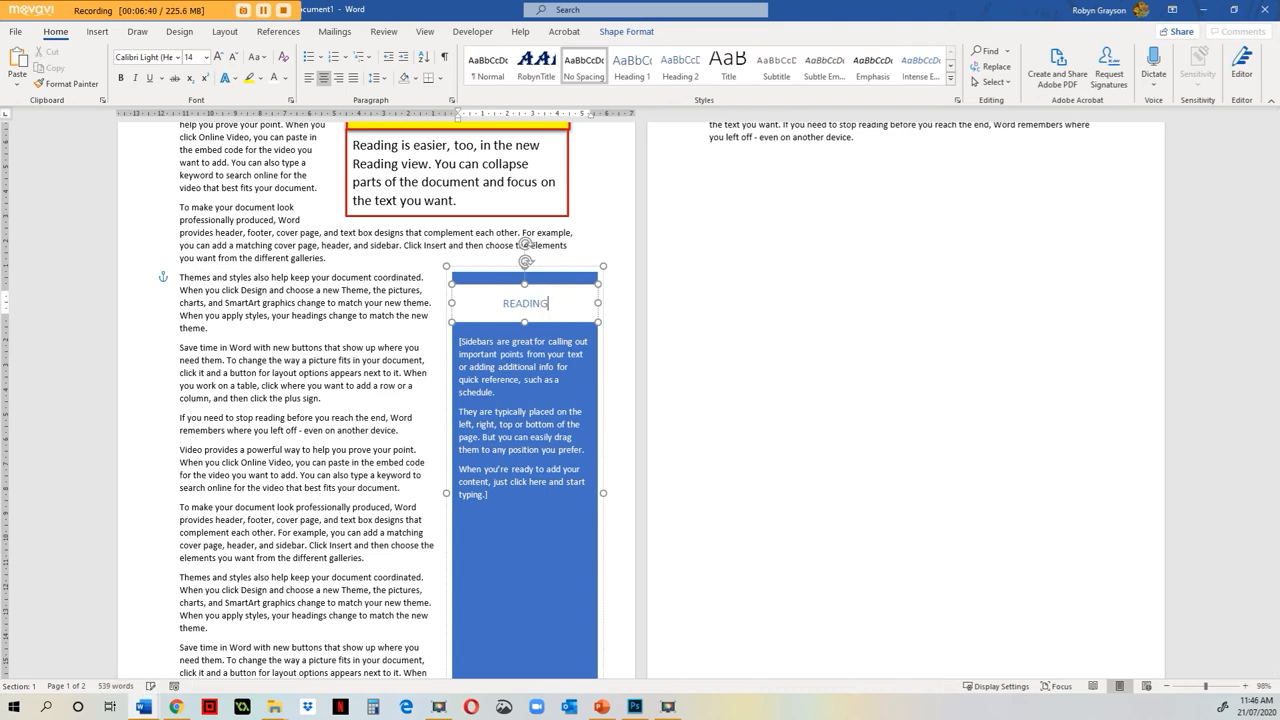
Step: Move the "Reading is easier, too" paragraph from the second page into the sidebar body, replacing the placeholder text
scroll(273, 411, "down", 3)
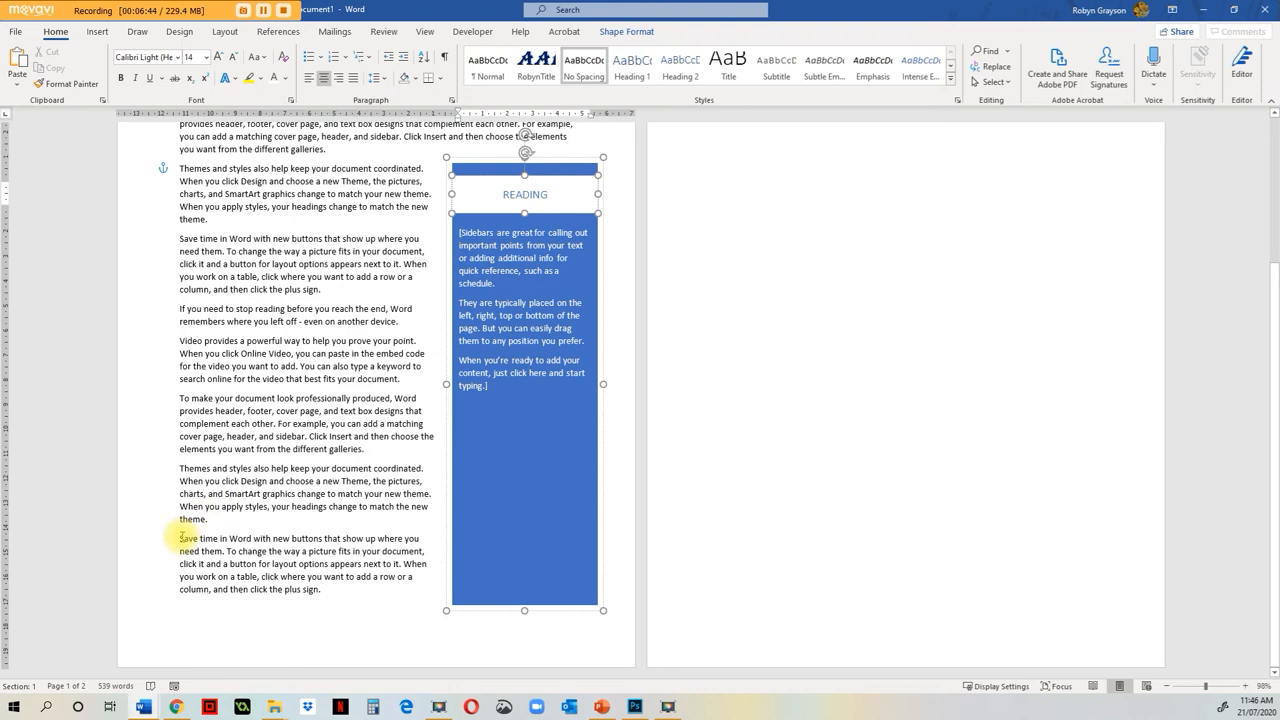
scroll(700, 490, "up", 4)
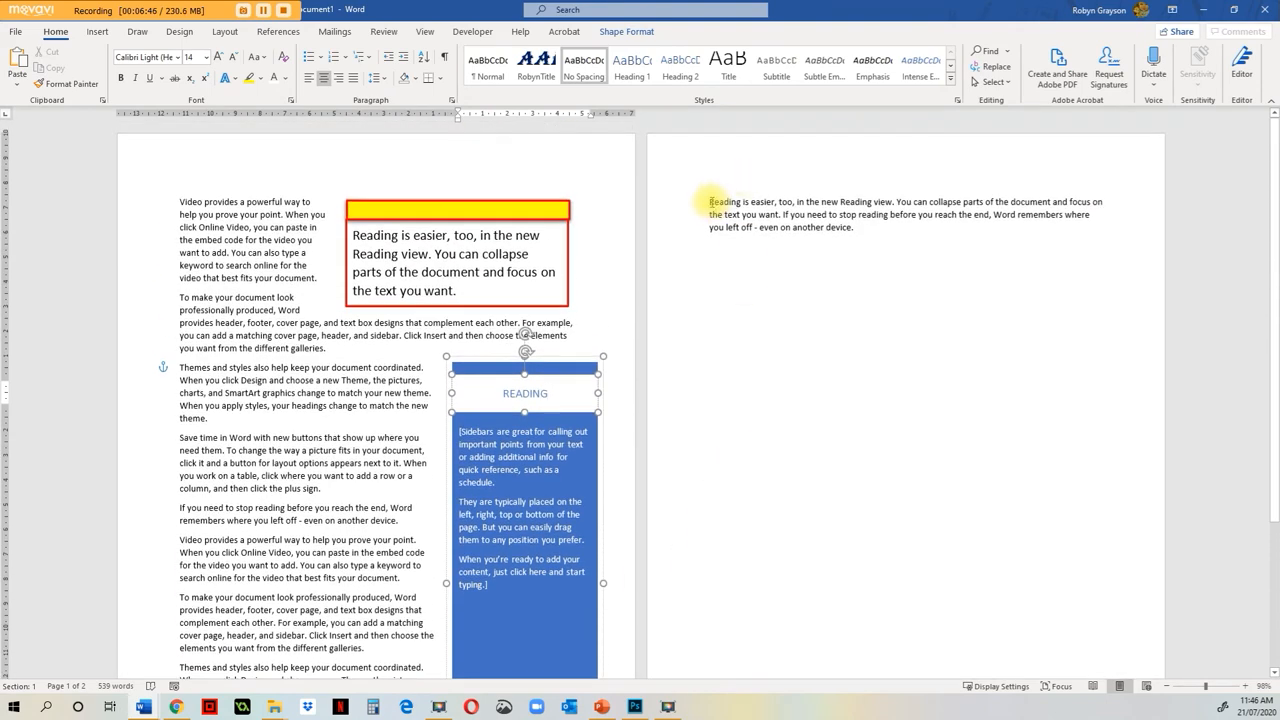
left_click_drag(714, 203, 860, 227)
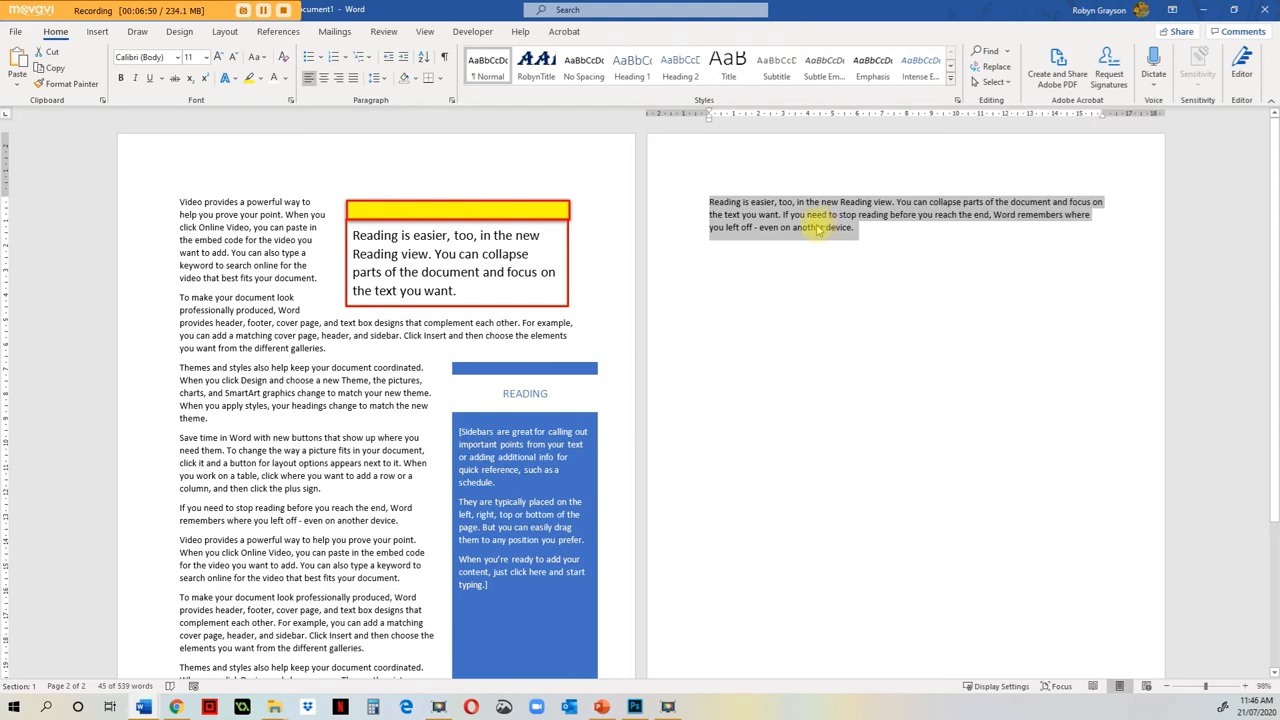
key("ctrl+x")
scroll(530, 418, "down", 4)
left_click(462, 232)
left_click_drag(460, 232, 543, 393)
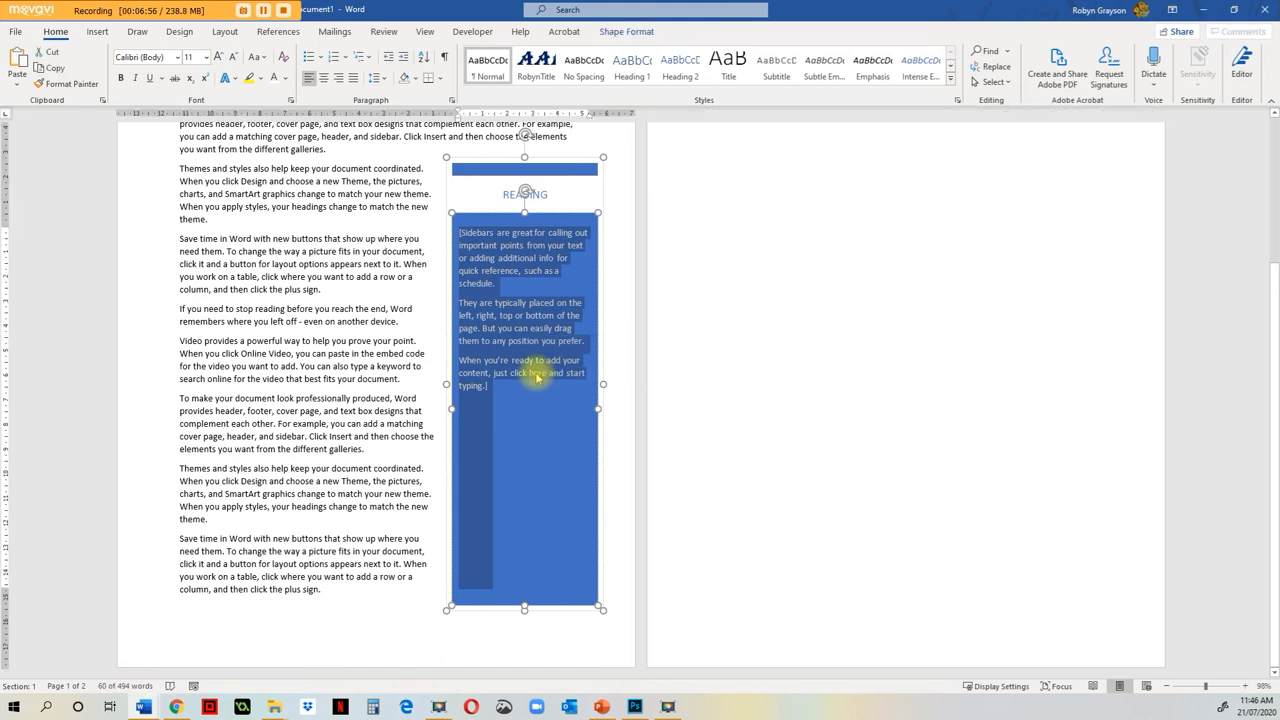
key("ctrl+v")
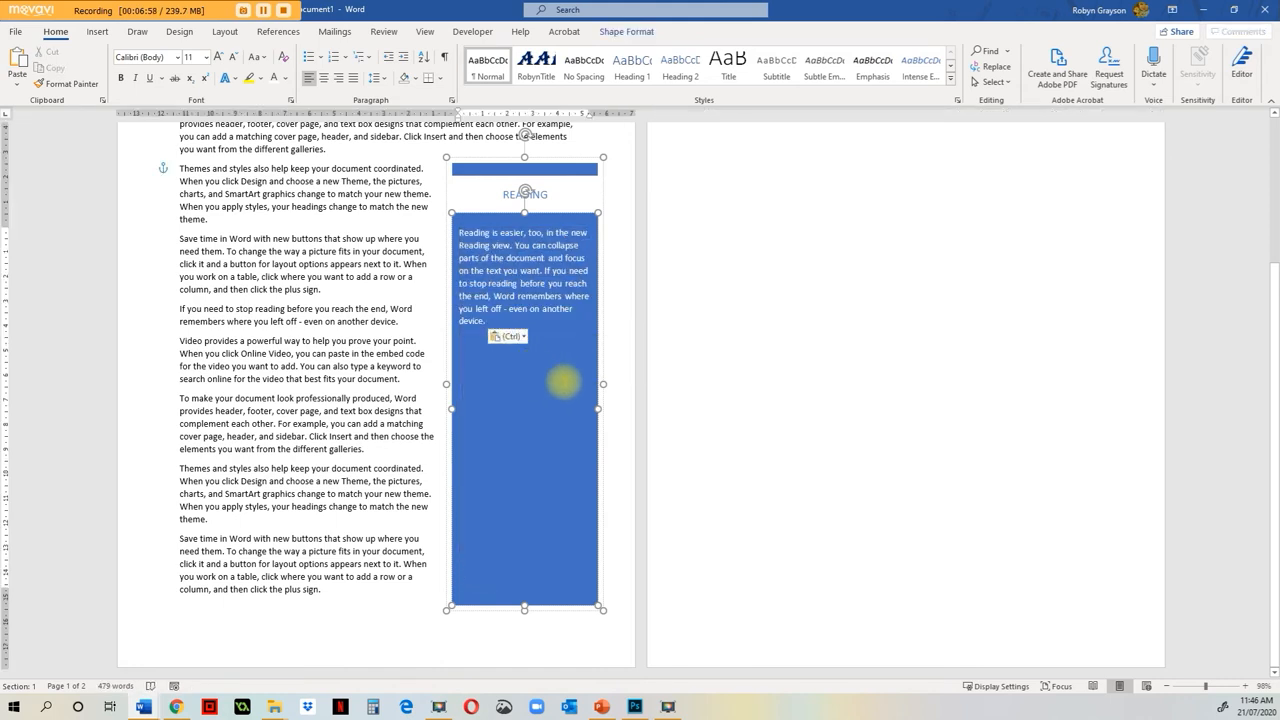
key("Escape")
Step: Shorten the sidebar from its lower edge to about 6.7 cm high, then deselect it
scroll(555, 387, "up", 2)
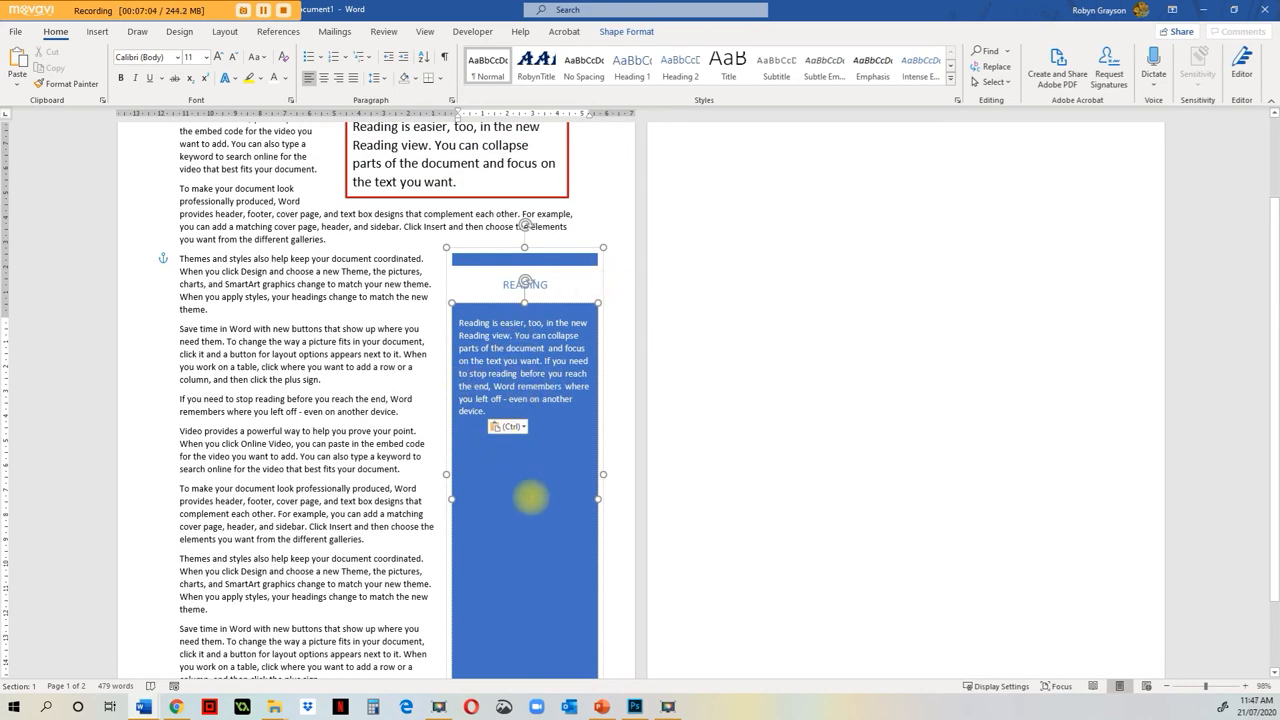
scroll(518, 520, "down", 2)
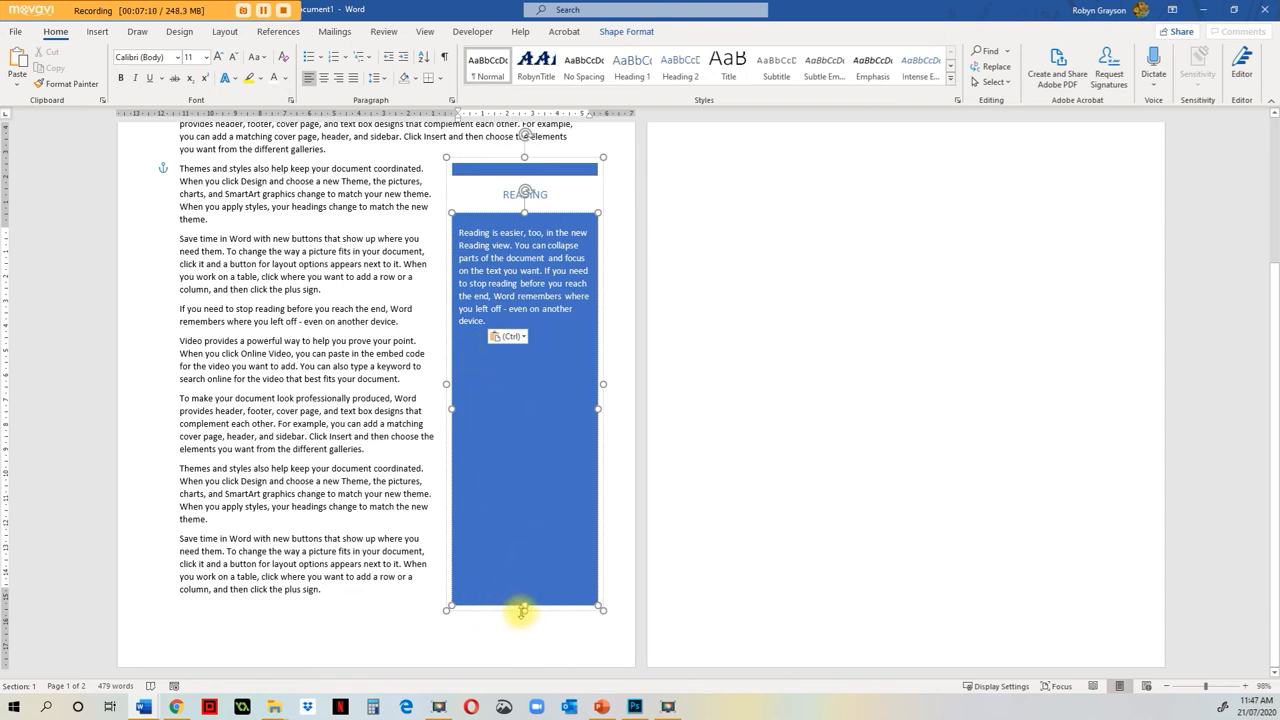
left_click_drag(520, 610, 523, 575)
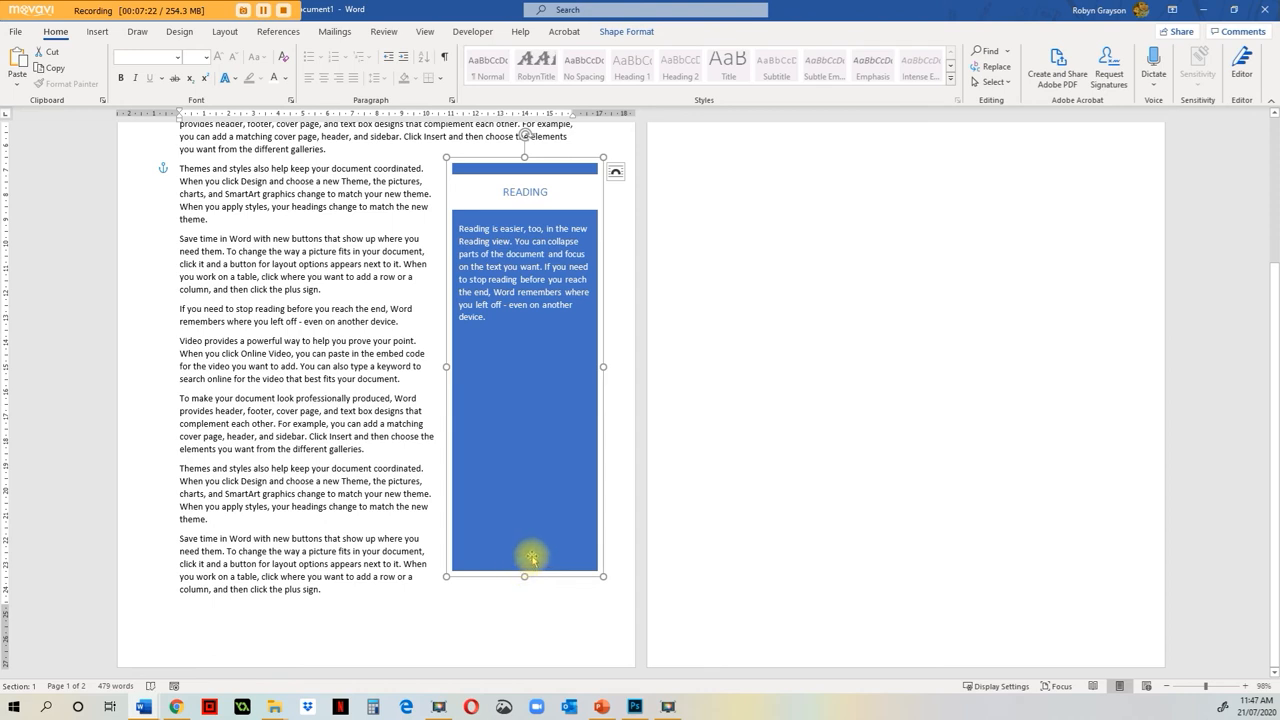
left_click(531, 560)
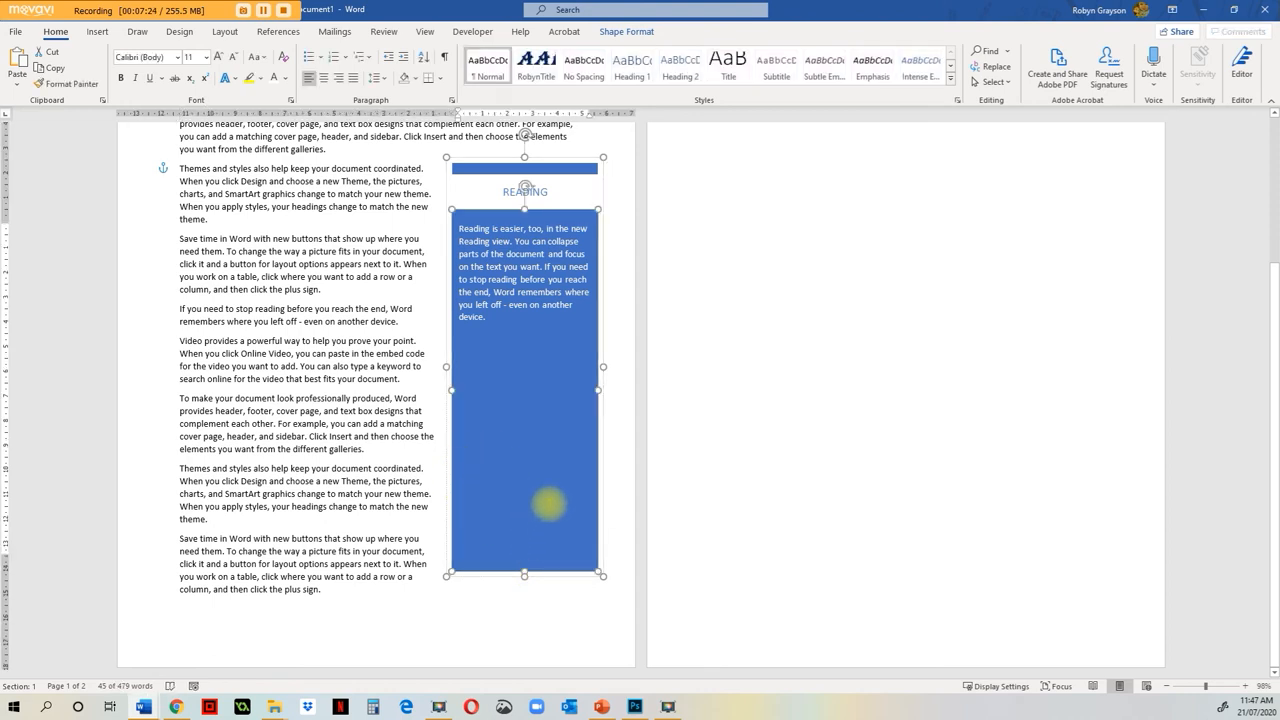
left_click_drag(524, 573, 551, 382)
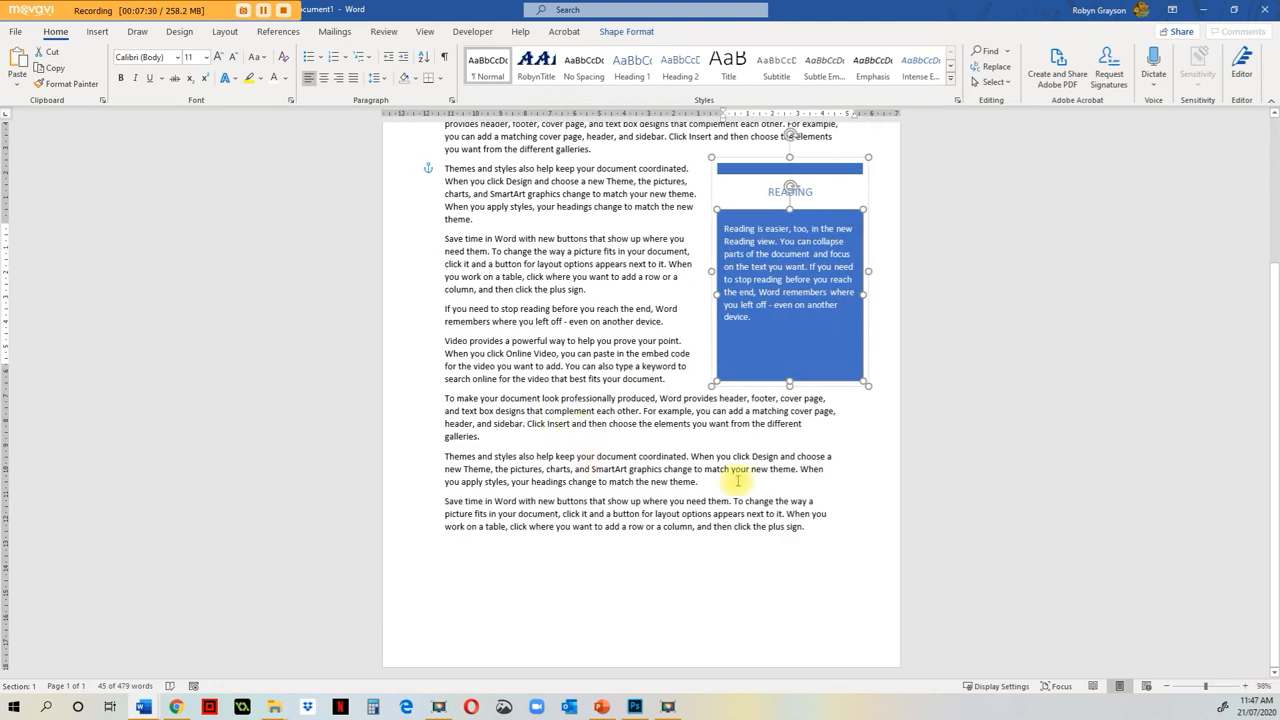
left_click_drag(789, 382, 790, 329)
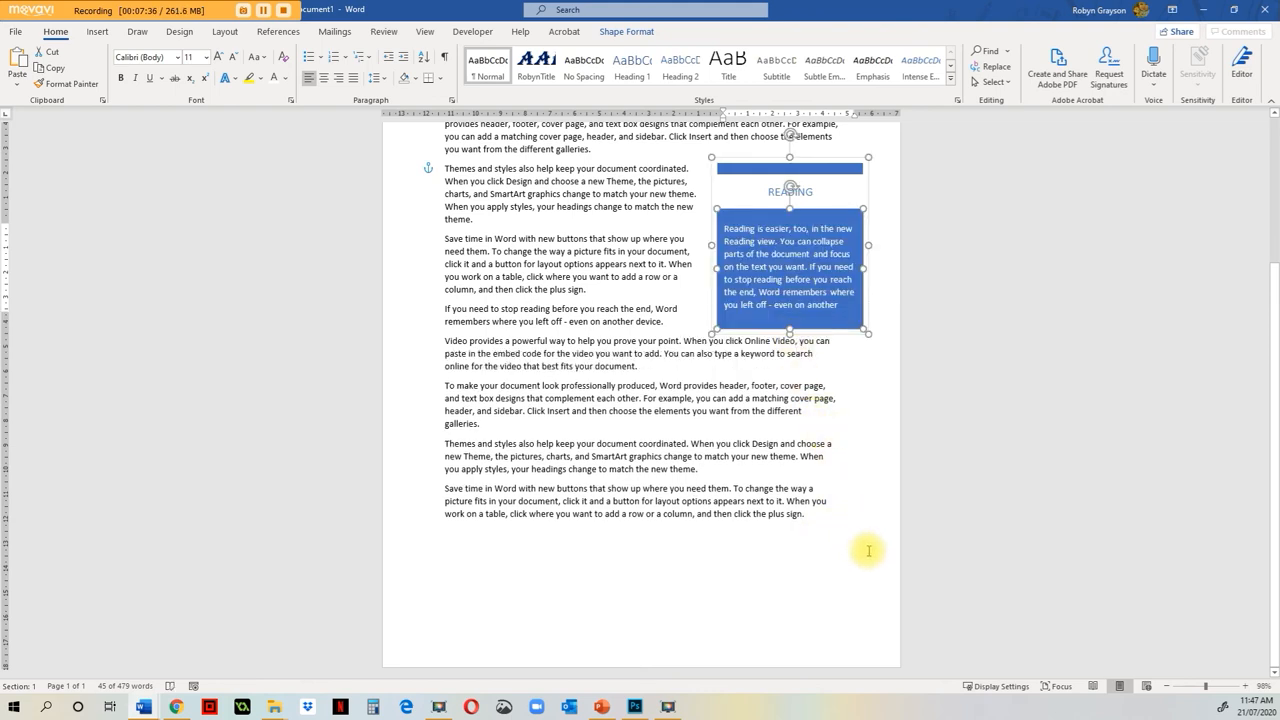
left_click(845, 552)
Step: Move the sidebar inward so its outer edge lines up with the quote box above it
scroll(843, 606, "up", 3)
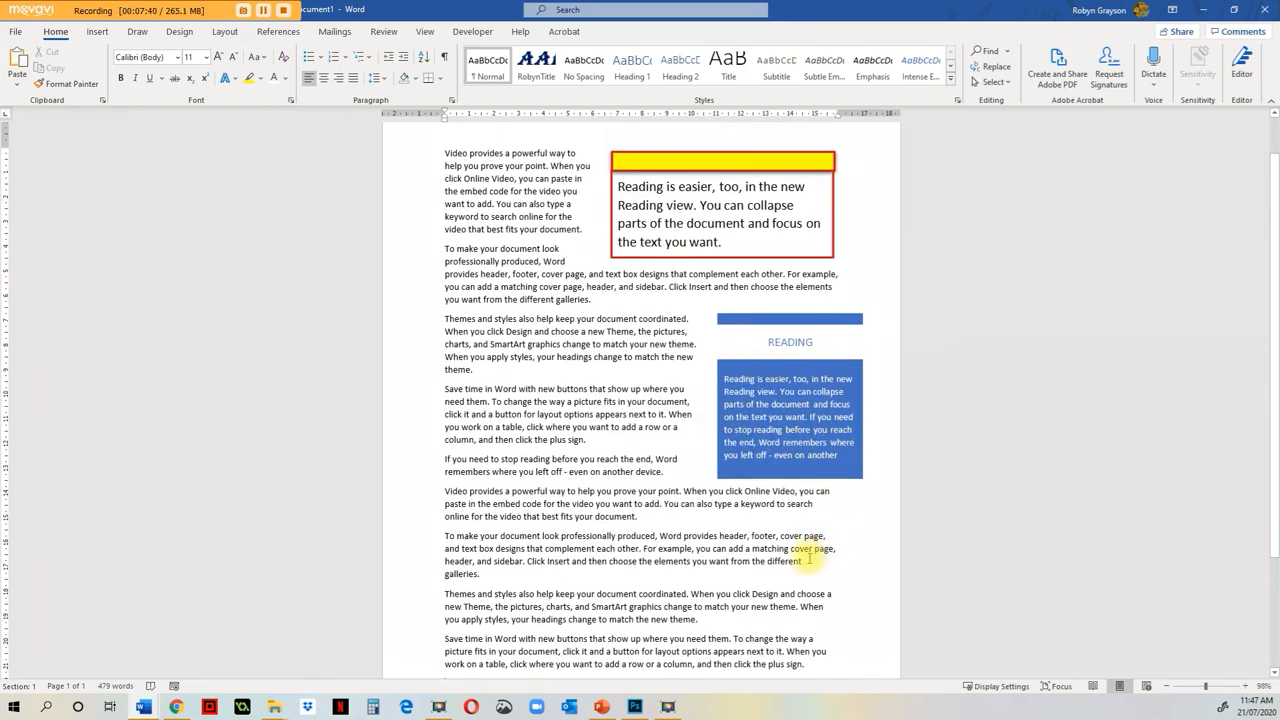
scroll(815, 590, "up", 1)
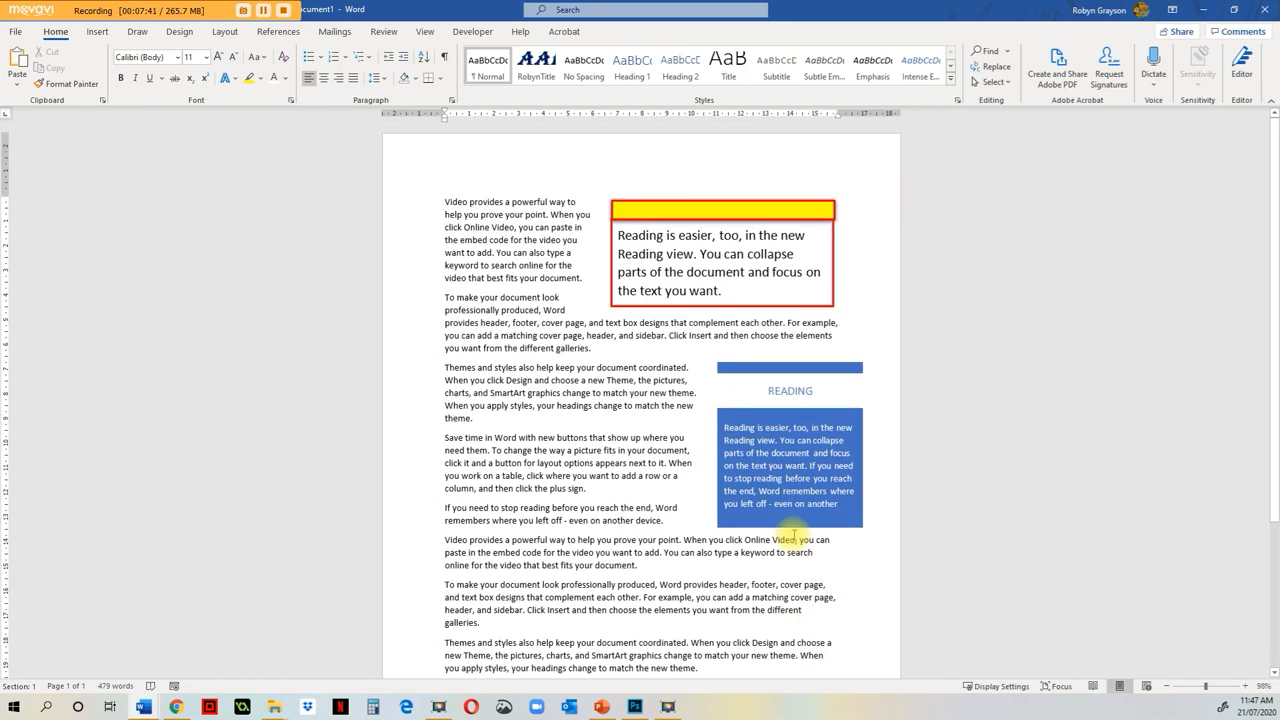
left_click(786, 365)
left_click_drag(781, 354, 752, 358)
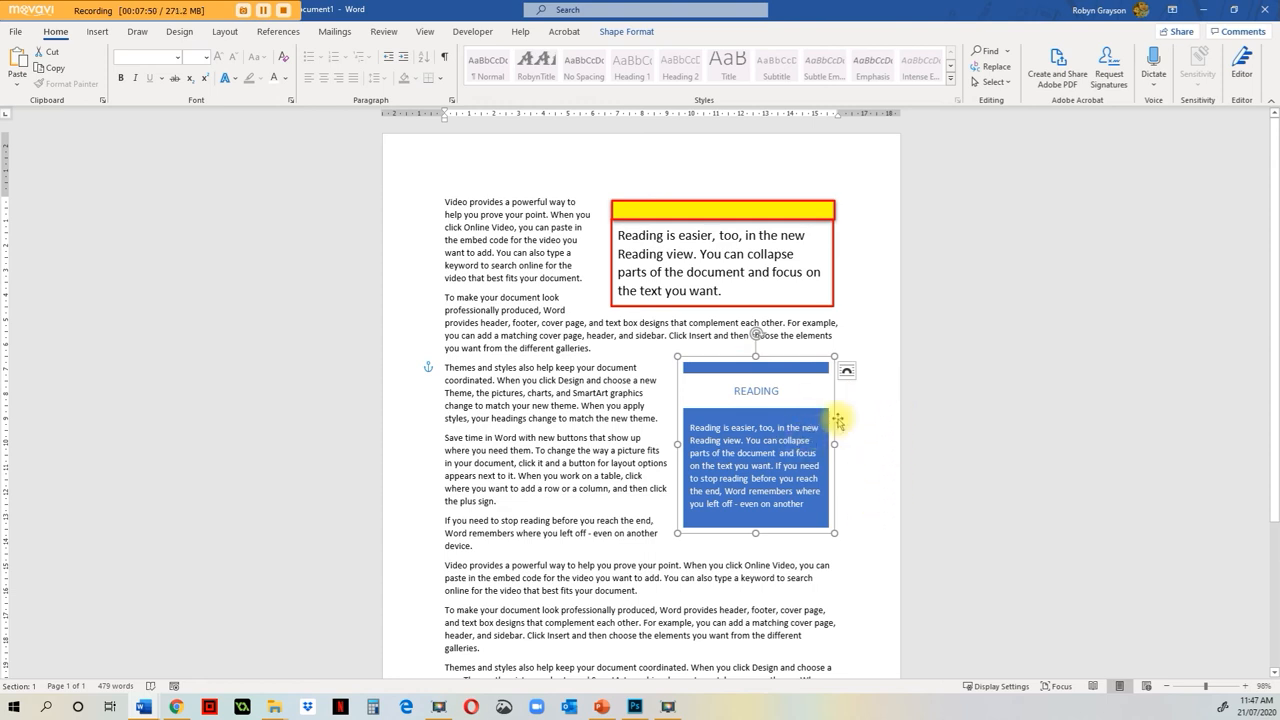
Step: Apply the gold theme shape style from the last row of the style gallery to the whole sidebar
left_click(628, 33)
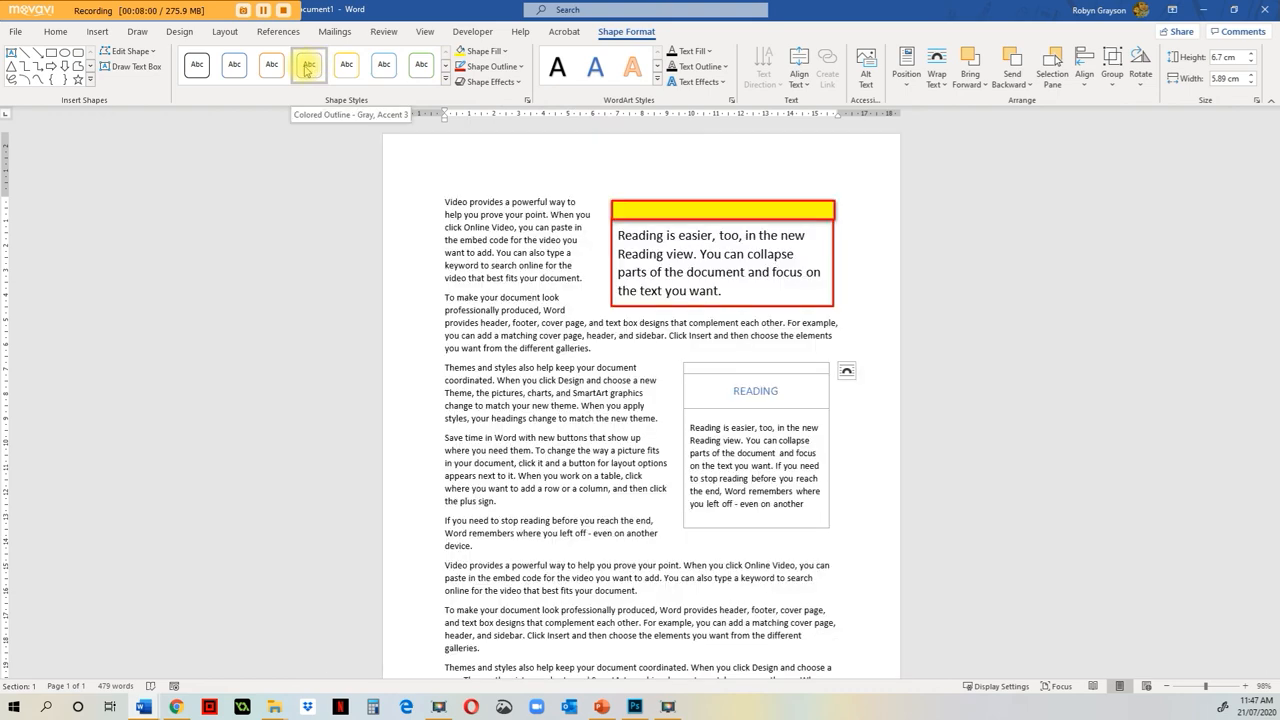
left_click(446, 80)
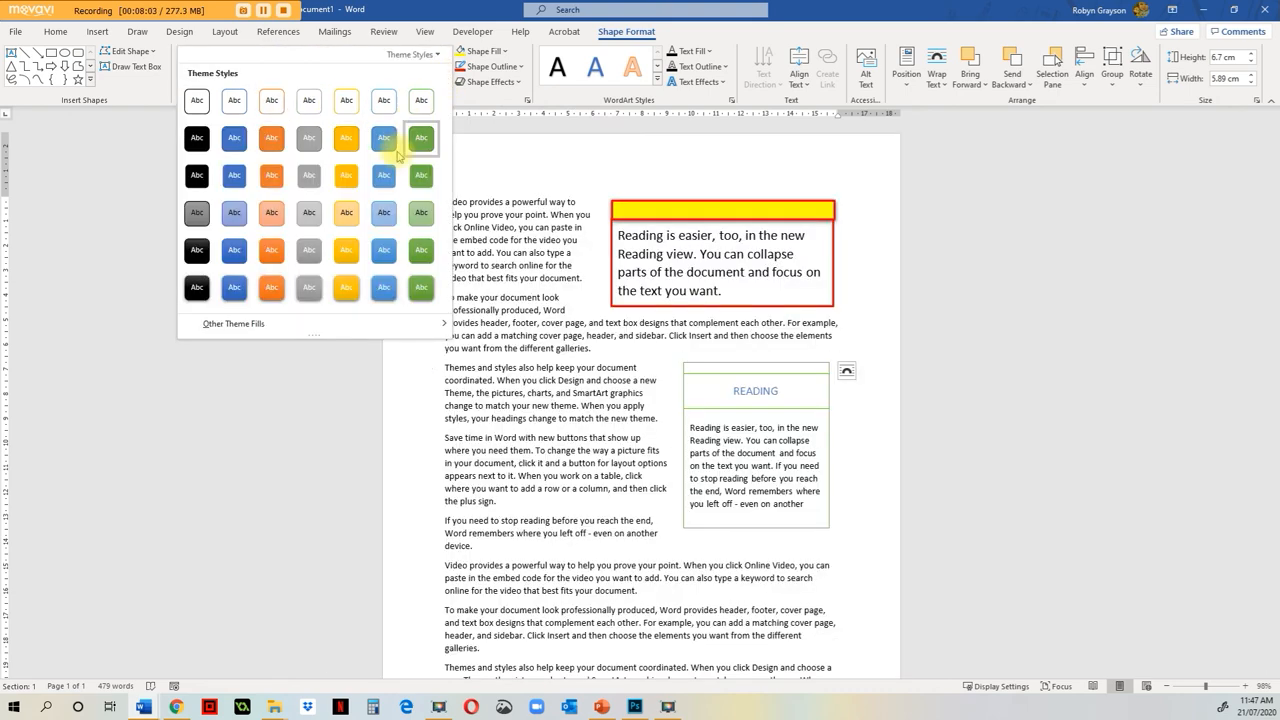
left_click(347, 289)
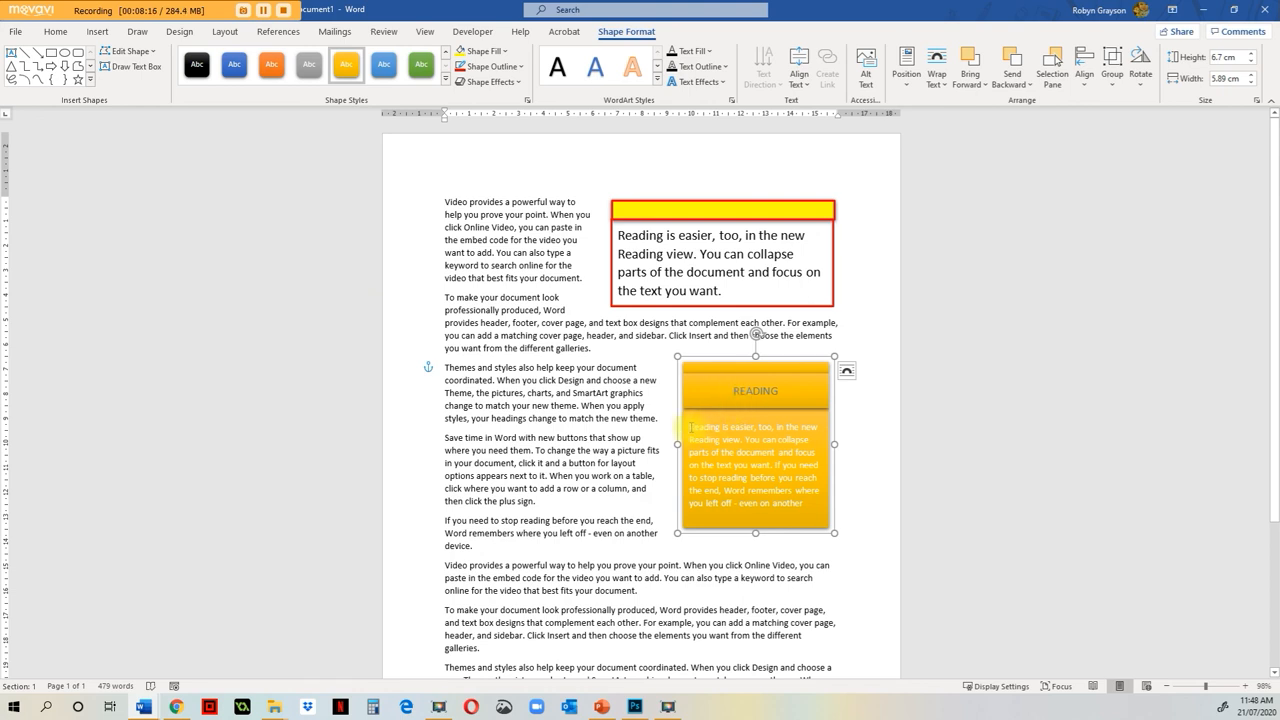
Step: Set the text fill of the sidebar's body paragraph to black
left_click_drag(689, 427, 812, 504)
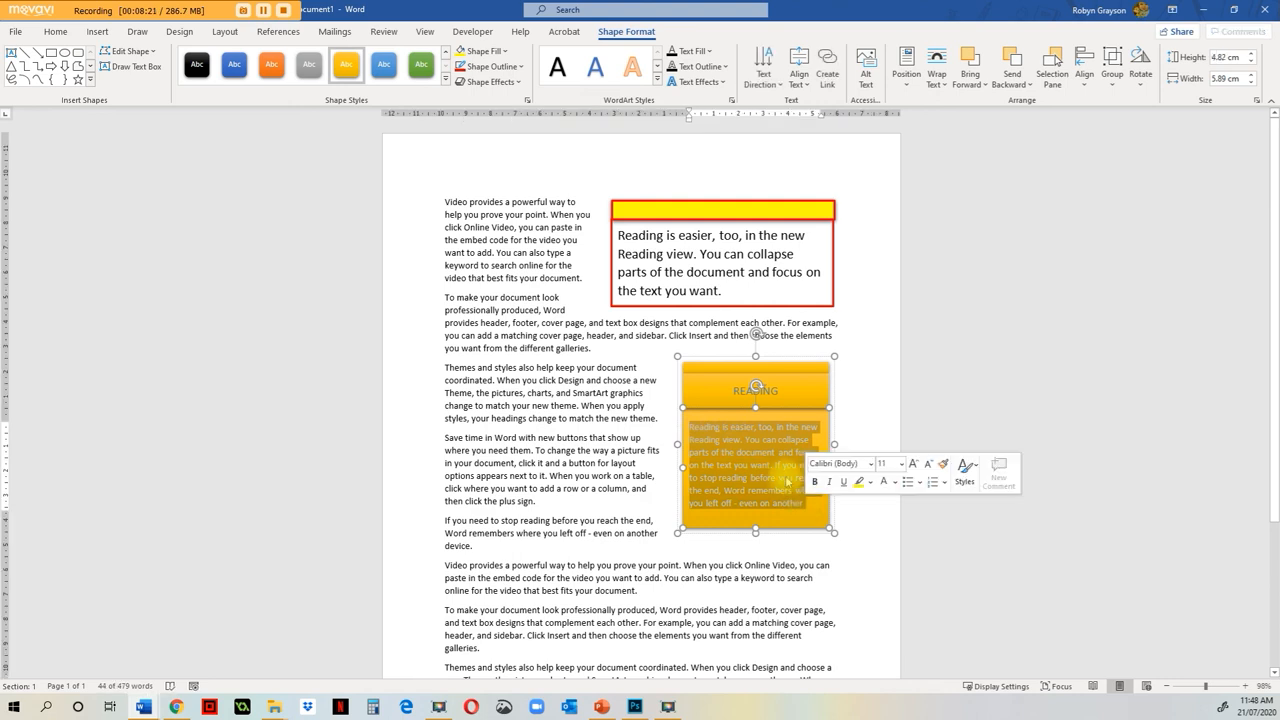
left_click(707, 51)
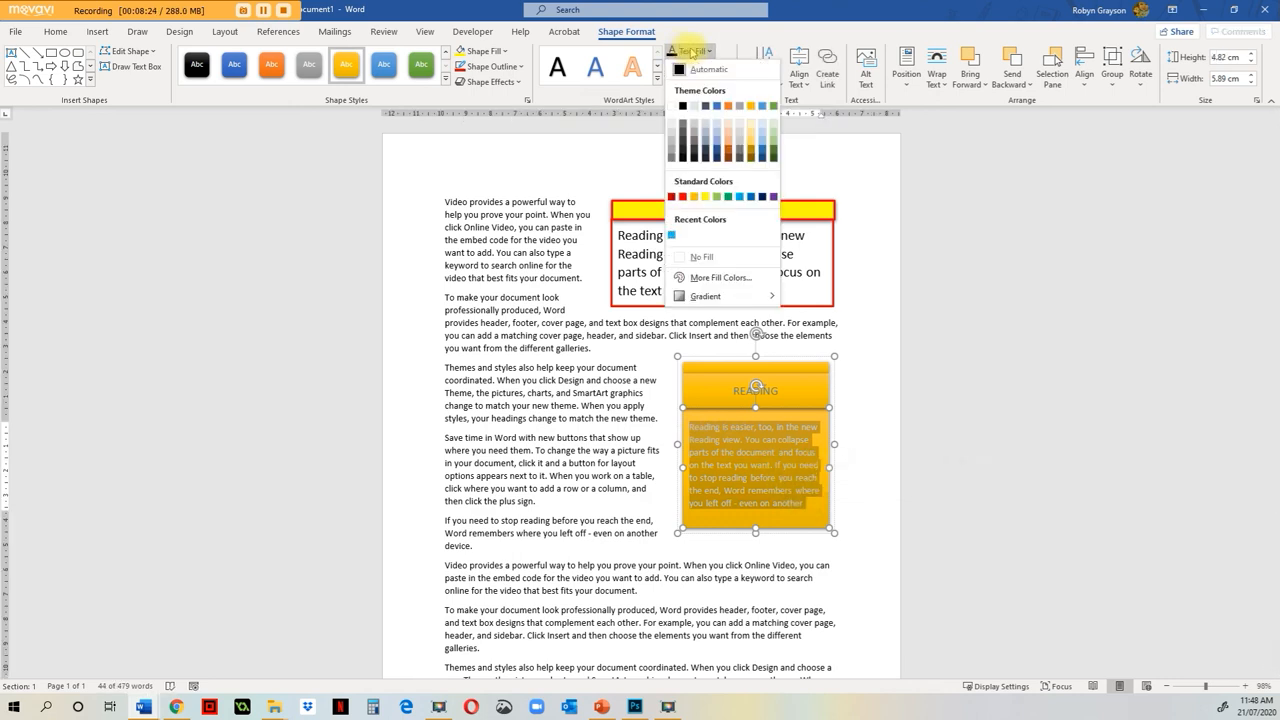
left_click(682, 106)
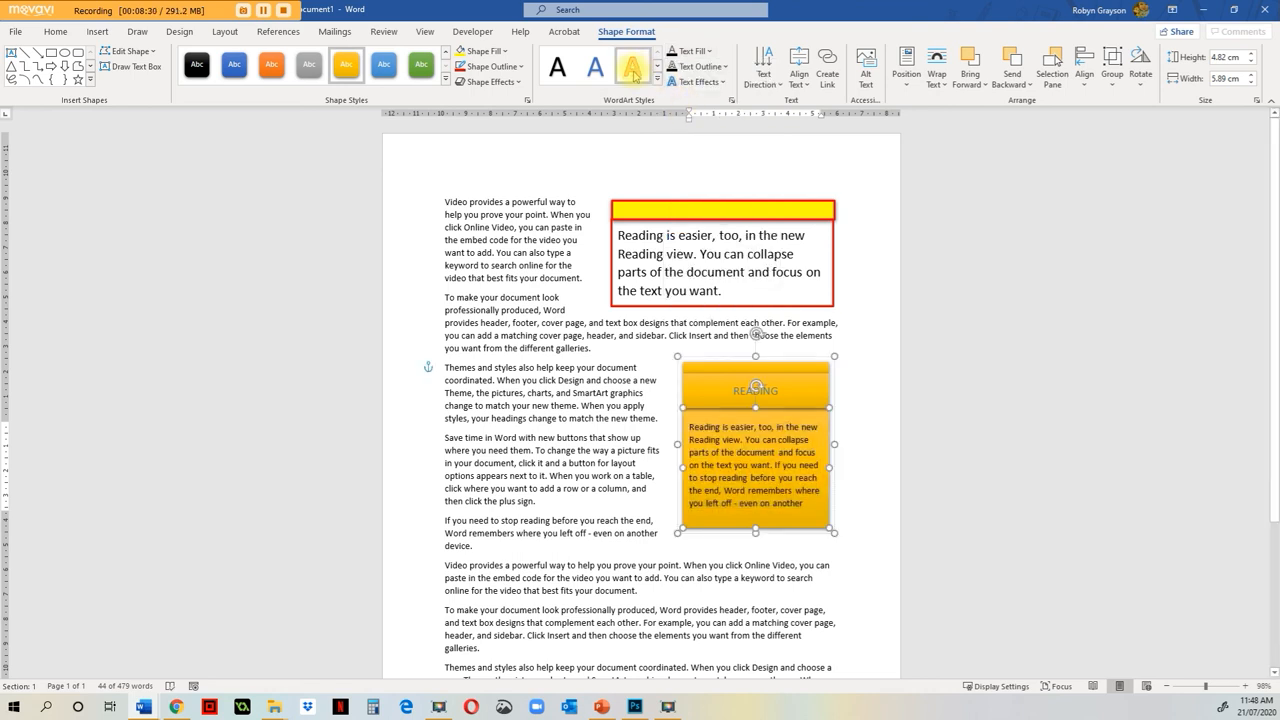
Step: Preview the WordArt styles on the sidebar's body text without applying one, then give the text a black outline
left_click(657, 76)
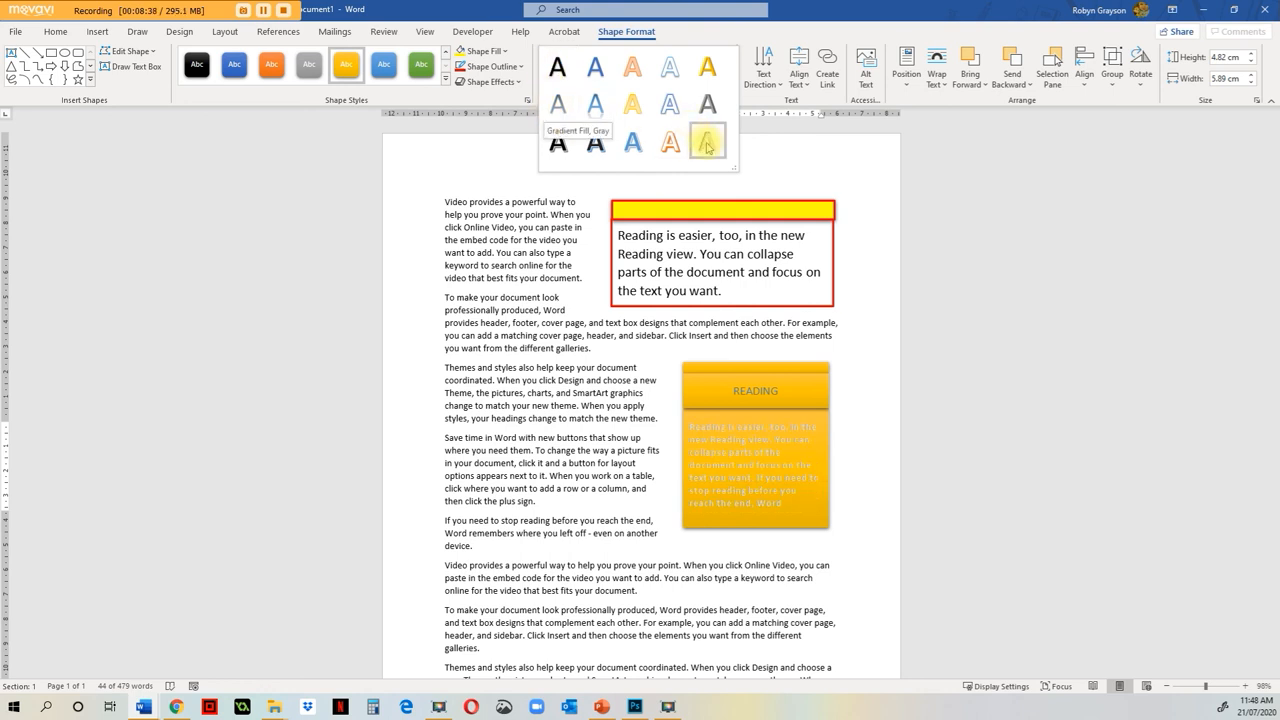
left_click(782, 160)
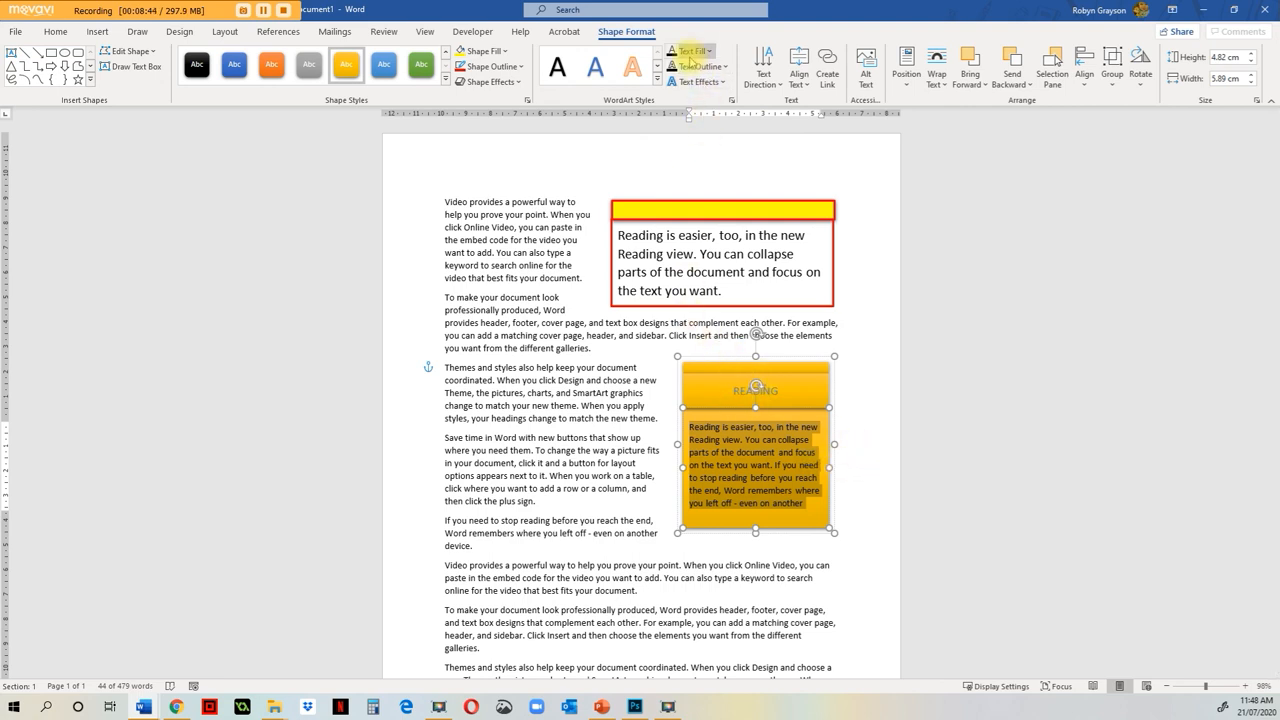
left_click(697, 67)
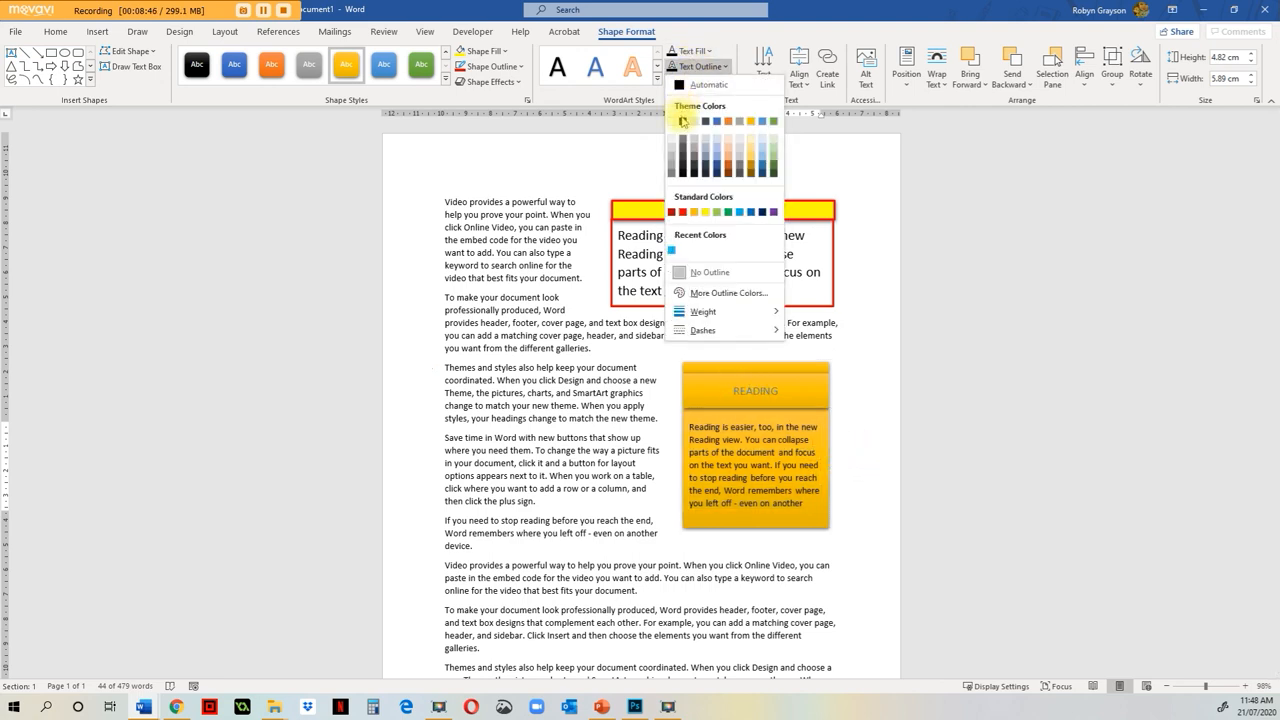
left_click(688, 120)
left_click(871, 507)
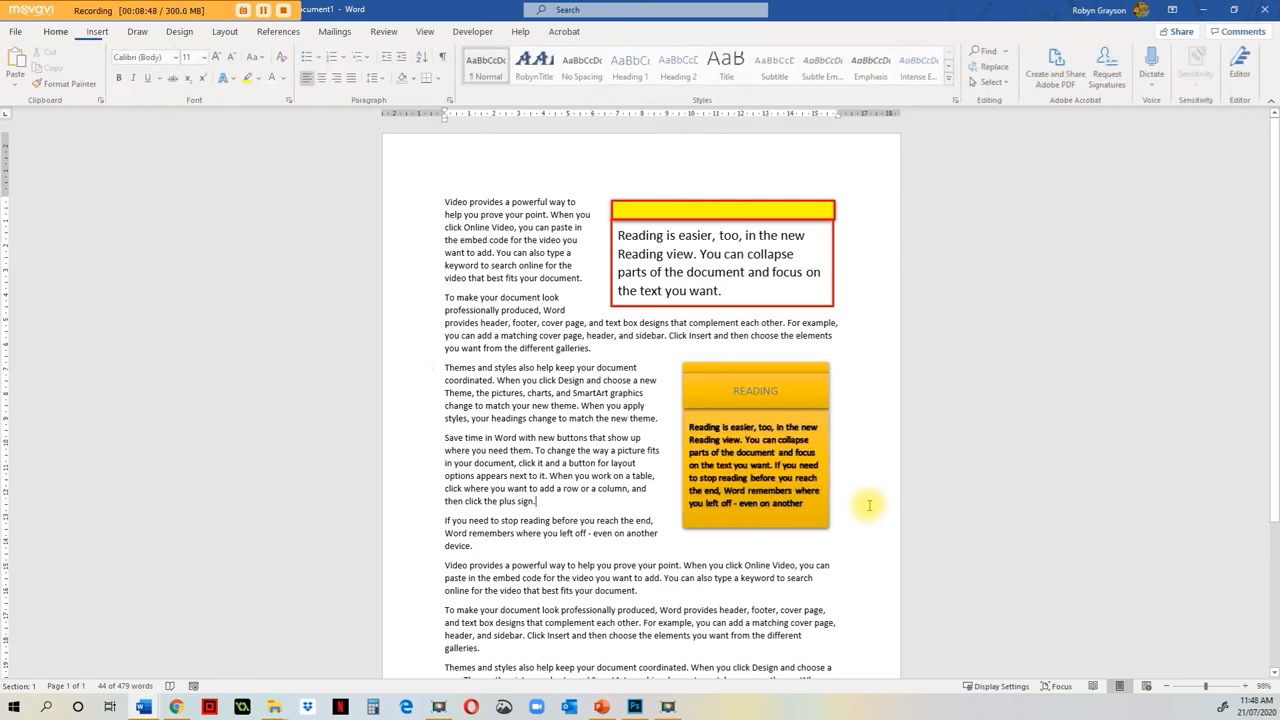
scroll(870, 506, "down", 2)
scroll(869, 505, "down", 1)
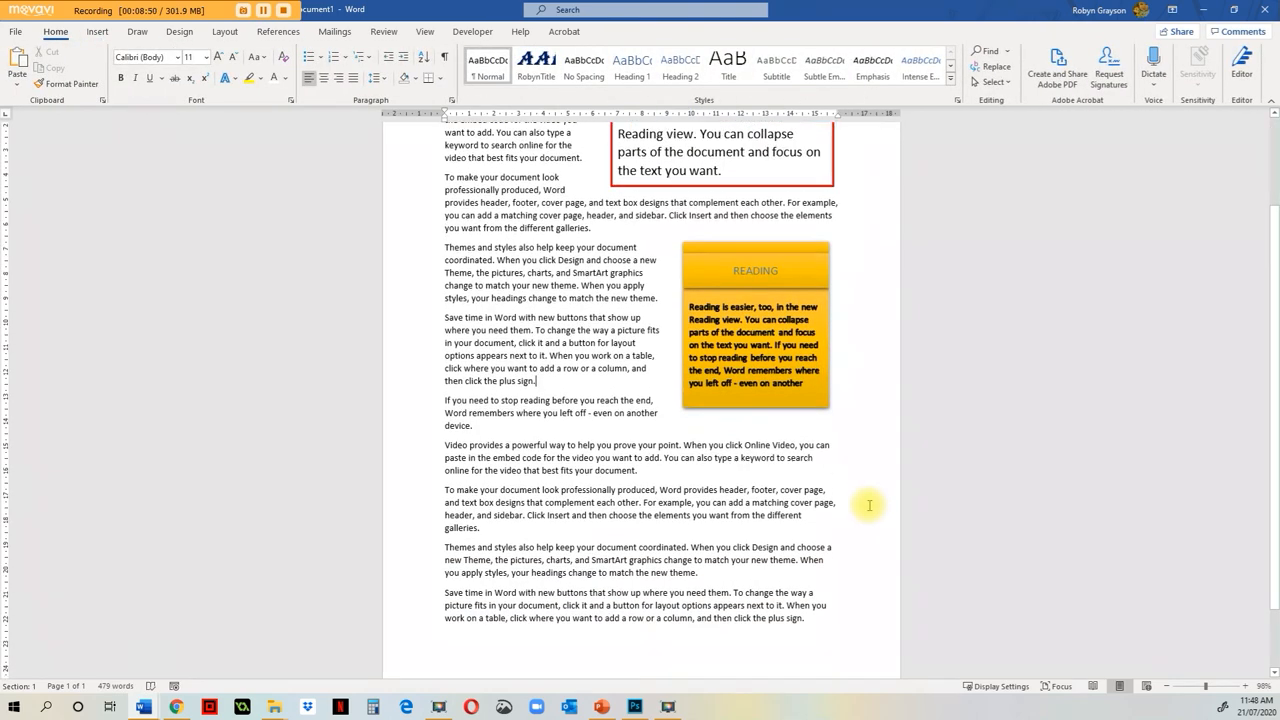
scroll(868, 505, "down", 1)
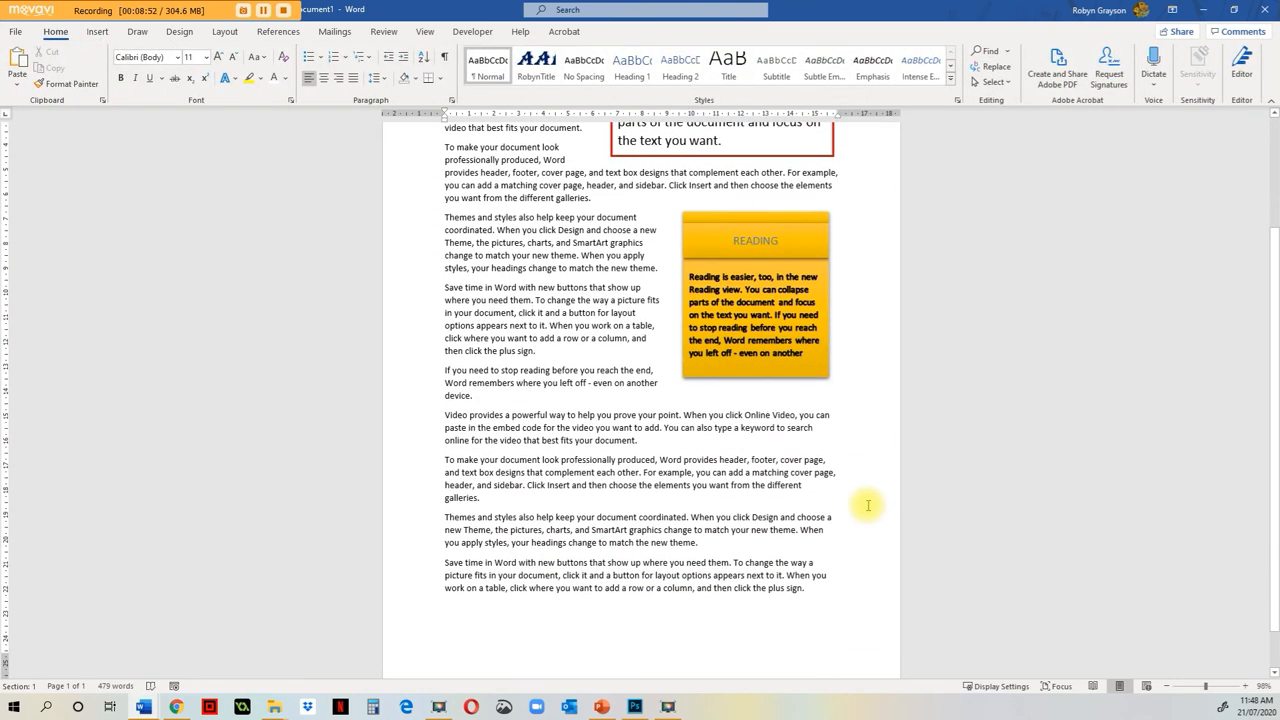
scroll(868, 505, "up", 3)
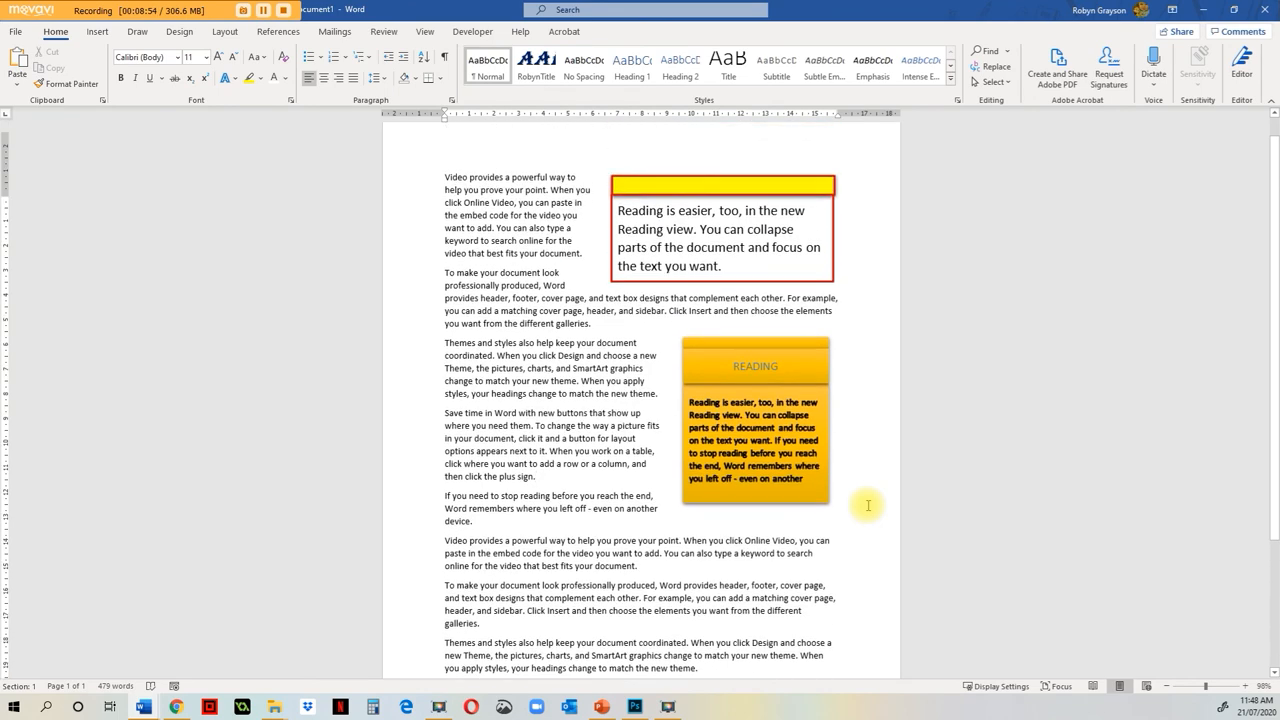